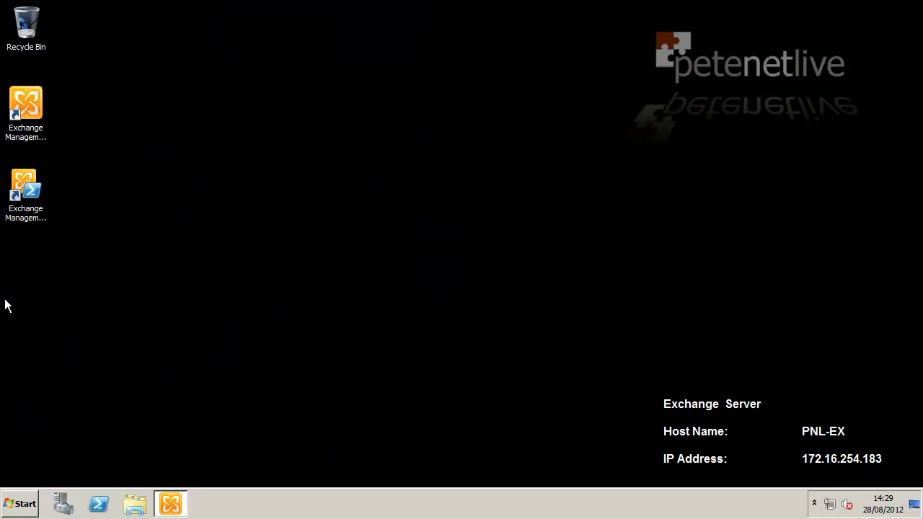
- Launch the Exchange Management Console from its desktop shortcut
{"action": "right_click", "coordinate": [32, 113]}
{"action": "left_click", "coordinate": [40, 117]}
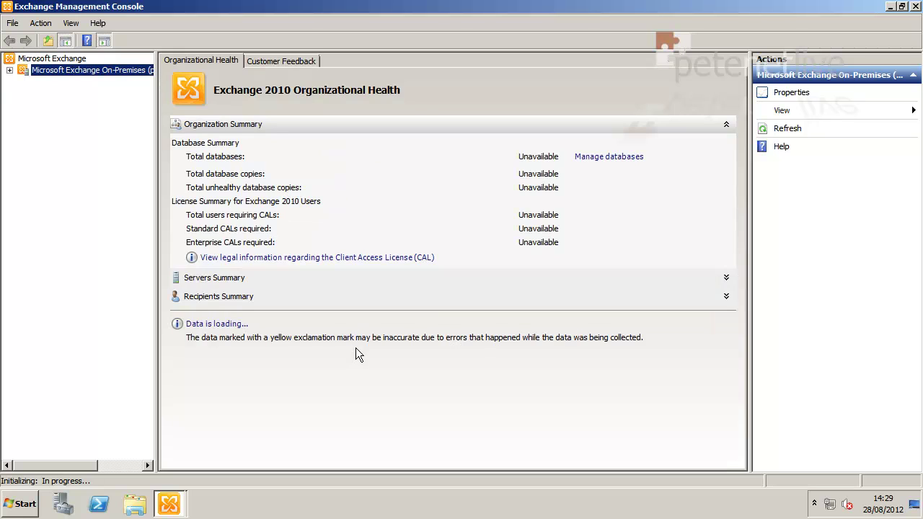
- Expand the On-Premises organization and Recipient Configuration to list all mailboxes
{"action": "double_click", "coordinate": [55, 72]}
{"action": "left_click", "coordinate": [59, 106]}
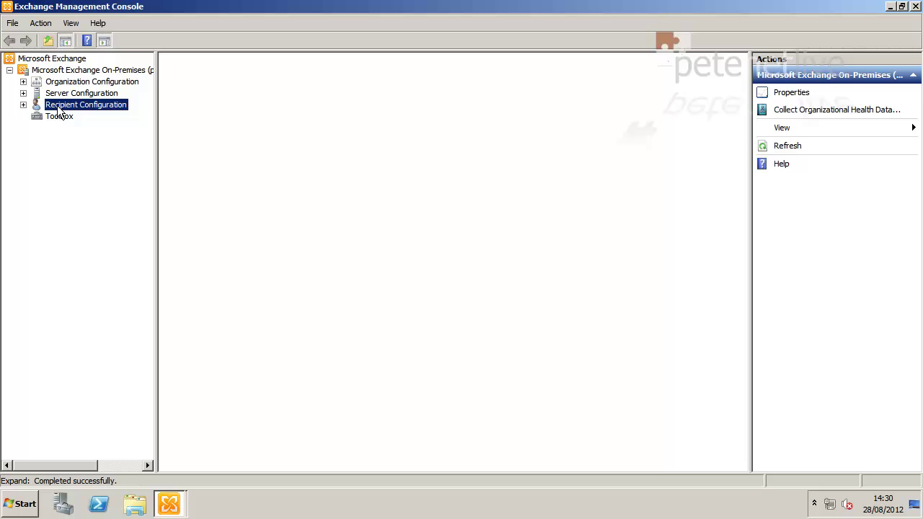
{"action": "double_click", "coordinate": [60, 108]}
{"action": "left_click", "coordinate": [67, 119]}
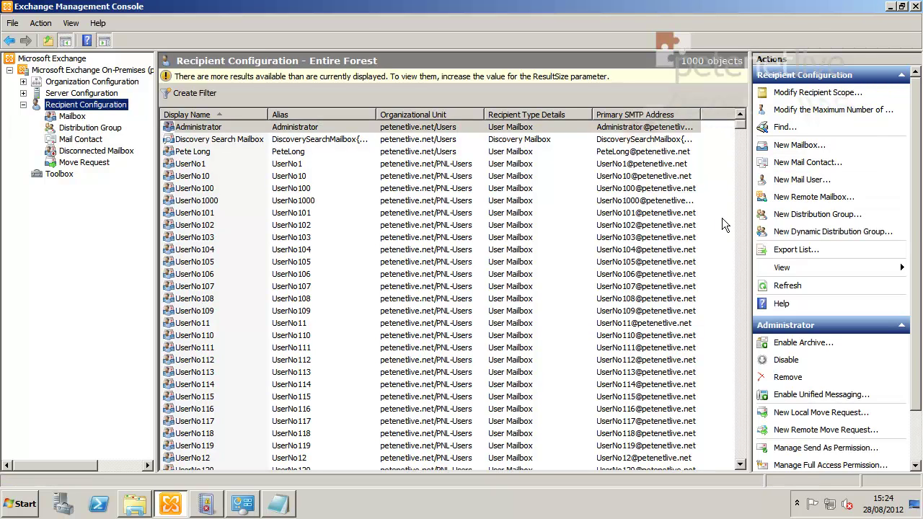
{"action": "right_click", "coordinate": [722, 217]}
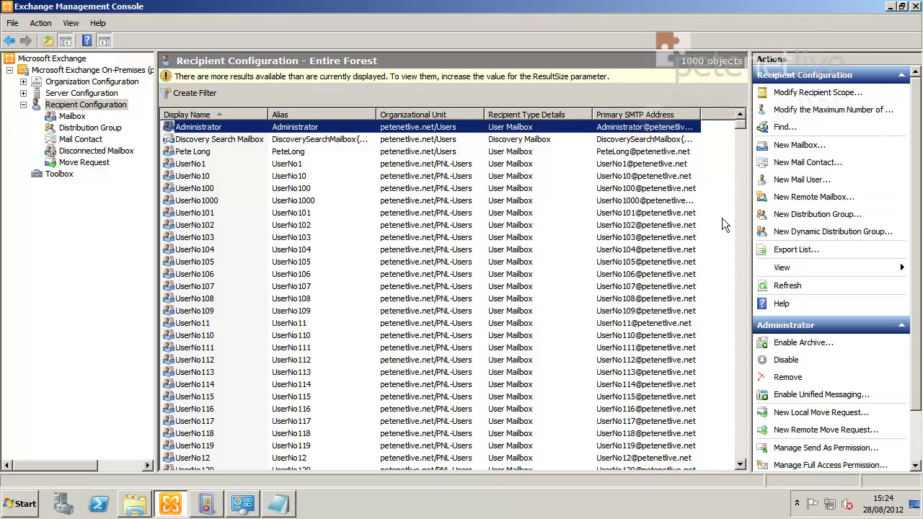
- Start a new user mailbox for a new user named Journal with logon journal and a password
{"action": "left_click", "coordinate": [727, 257]}
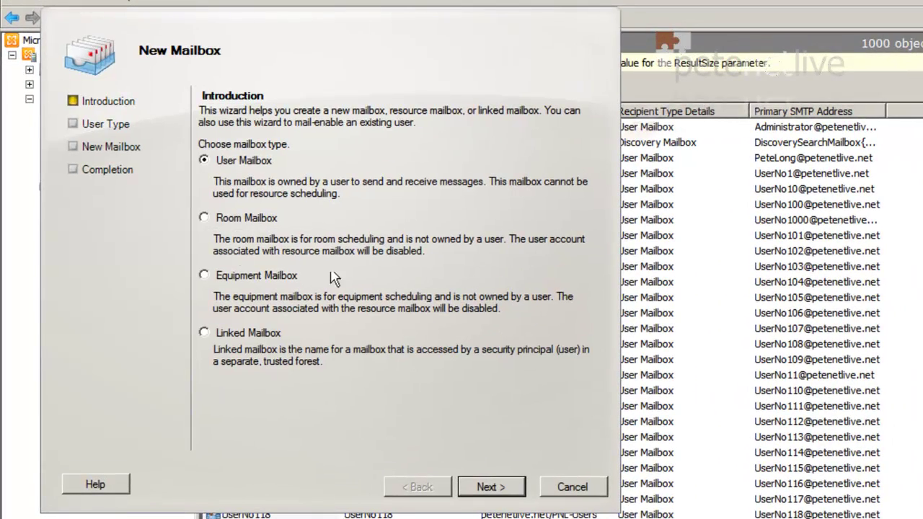
{"action": "left_click", "coordinate": [476, 485]}
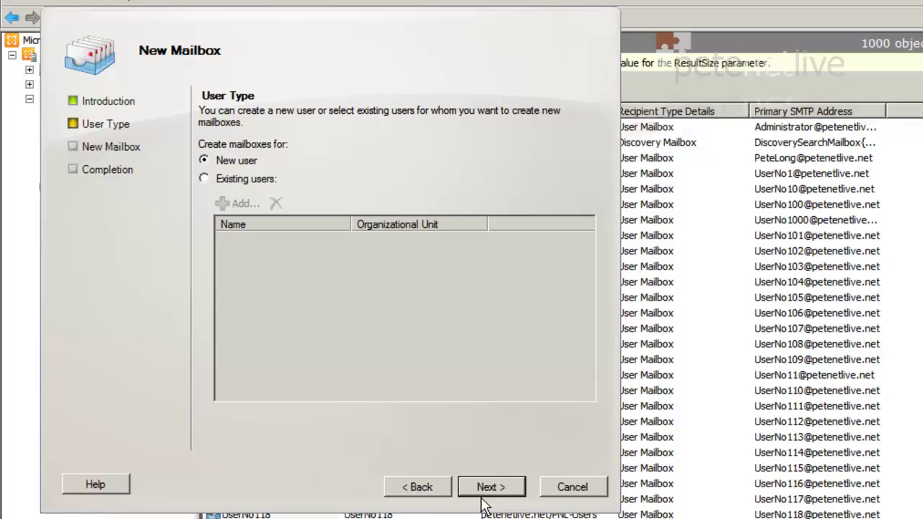
{"action": "left_click", "coordinate": [483, 488]}
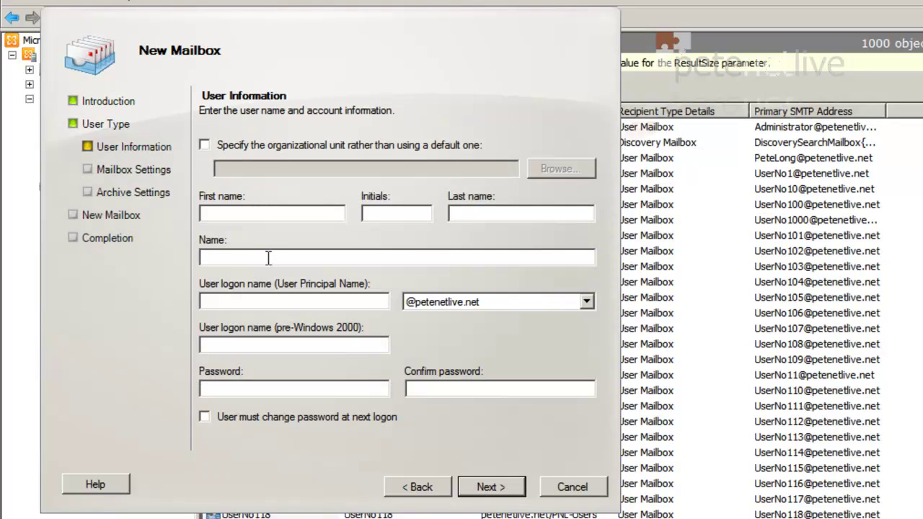
{"action": "left_click", "coordinate": [271, 214]}
{"action": "type", "text": "Journal"}
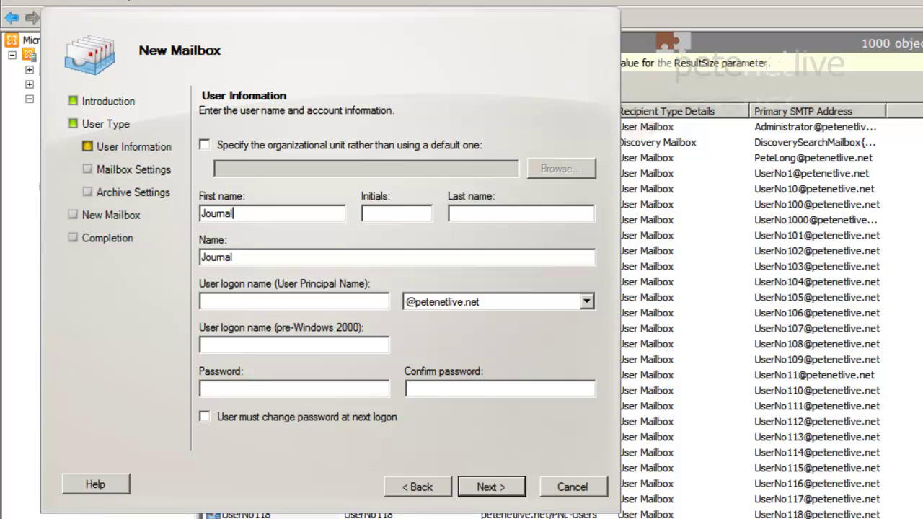
{"action": "key", "text": "Tab"}
{"action": "key", "text": "Tab"}
{"action": "key", "text": "Tab"}
{"action": "key", "text": "Tab"}
{"action": "type", "text": "journal"}
{"action": "key", "text": "Tab"}
{"action": "key", "text": "Tab"}
{"action": "key", "text": "Tab"}
{"action": "type", "text": "P@ssw0rd"}
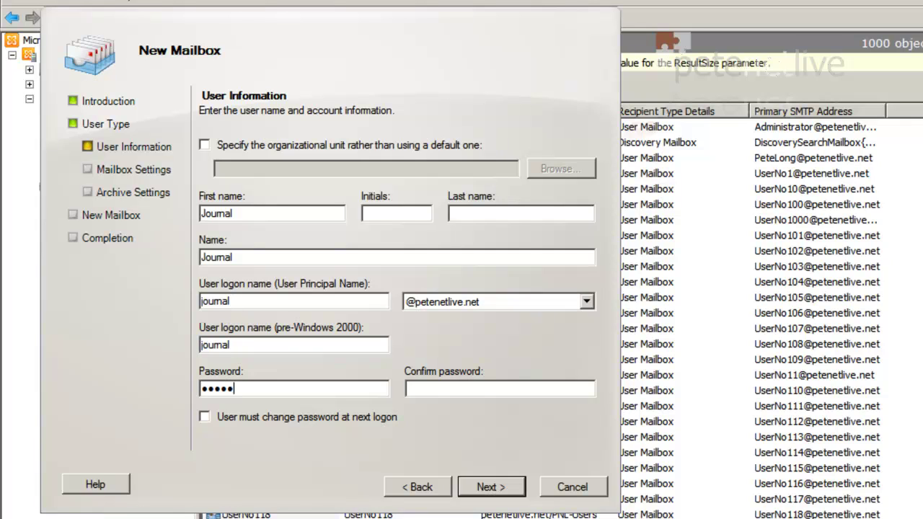
{"action": "type", "text": "P@ssw0r"}
- Keep default mailbox settings, skip the archive, and create the Journal mailbox
{"action": "left_click", "coordinate": [484, 488]}
{"action": "left_click", "coordinate": [486, 487]}
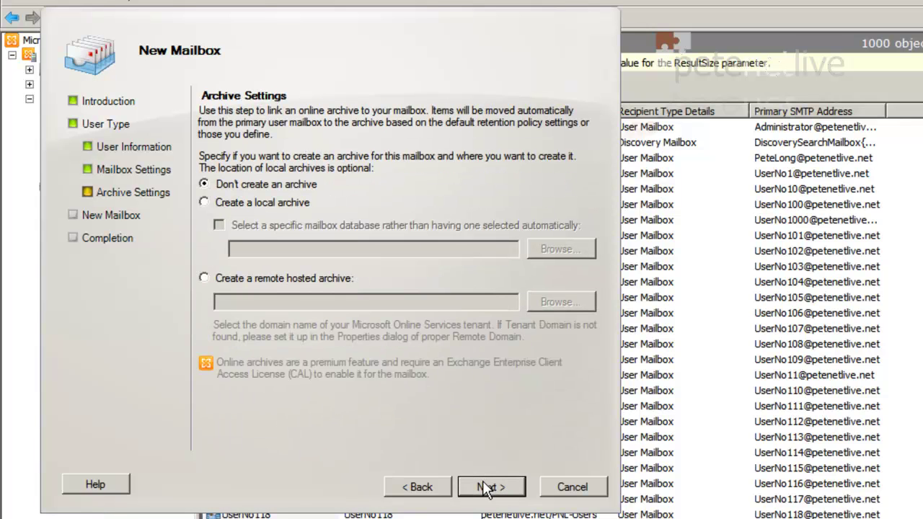
{"action": "left_click", "coordinate": [487, 489]}
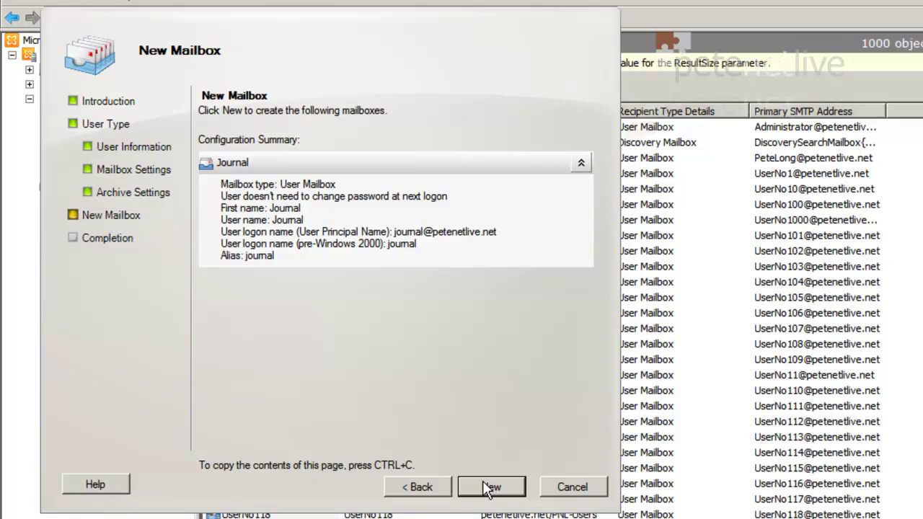
{"action": "left_click", "coordinate": [487, 489]}
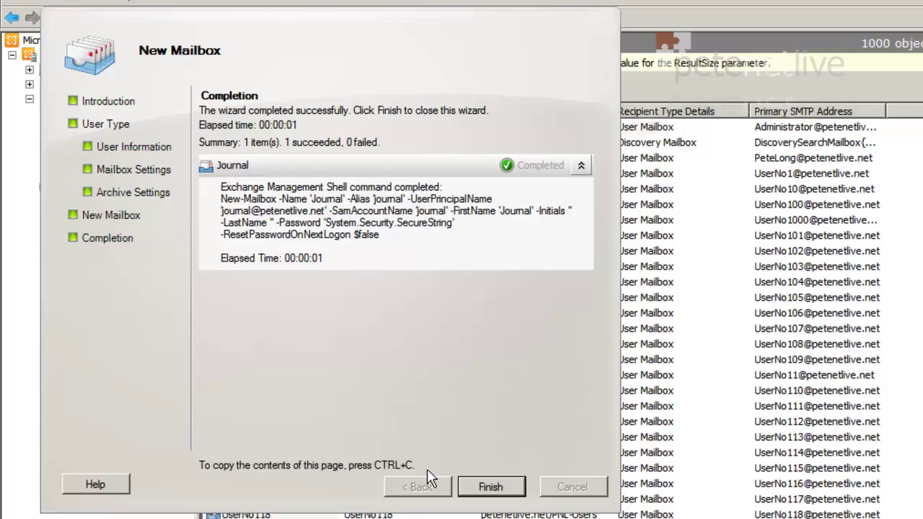
{"action": "left_click", "coordinate": [486, 489]}
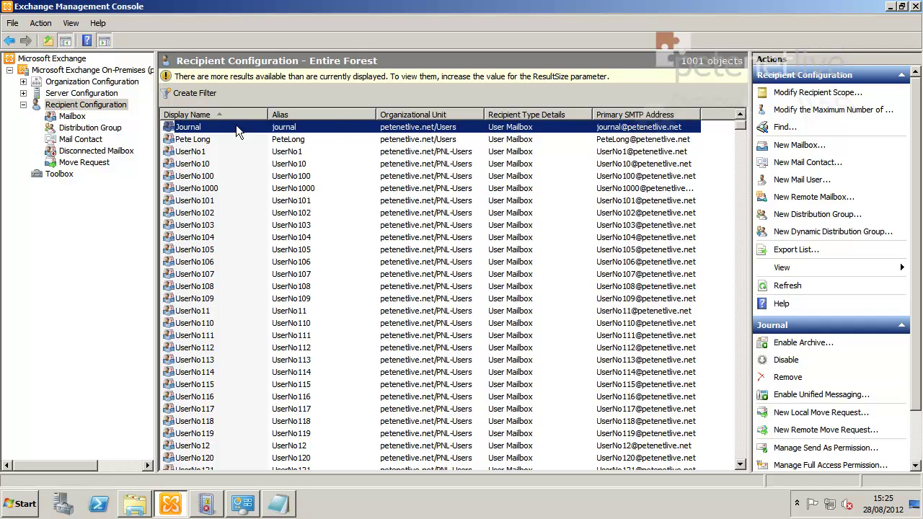
- Go to Organization Configuration > Mailbox and open the mailbox database's properties
{"action": "left_click", "coordinate": [24, 105]}
{"action": "left_click", "coordinate": [23, 83]}
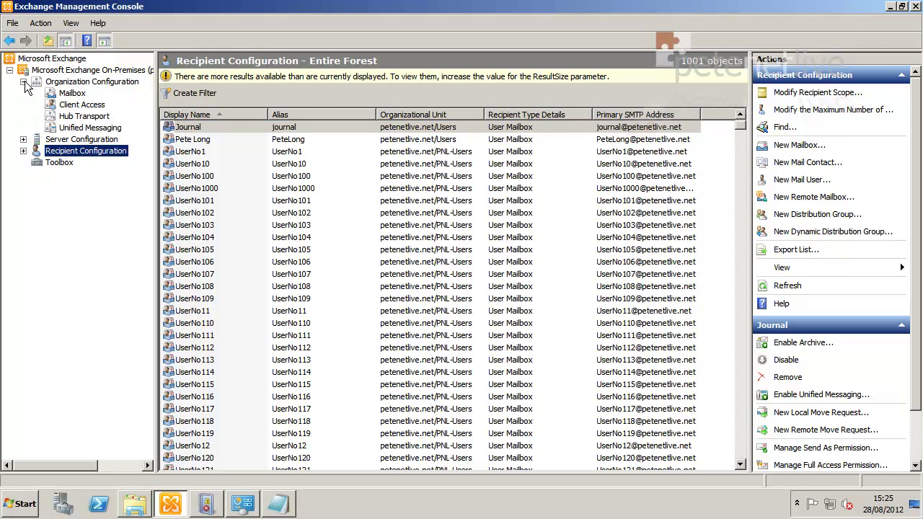
{"action": "left_click", "coordinate": [69, 94]}
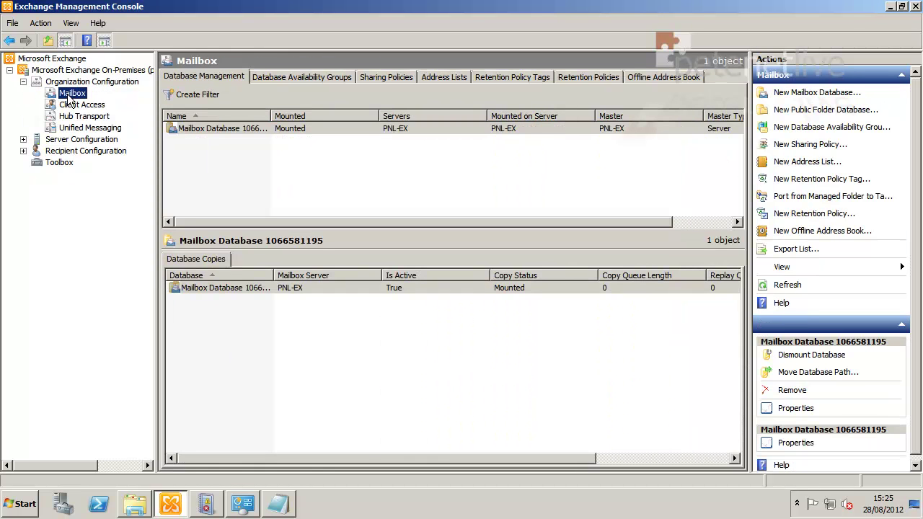
{"action": "right_click", "coordinate": [258, 130]}
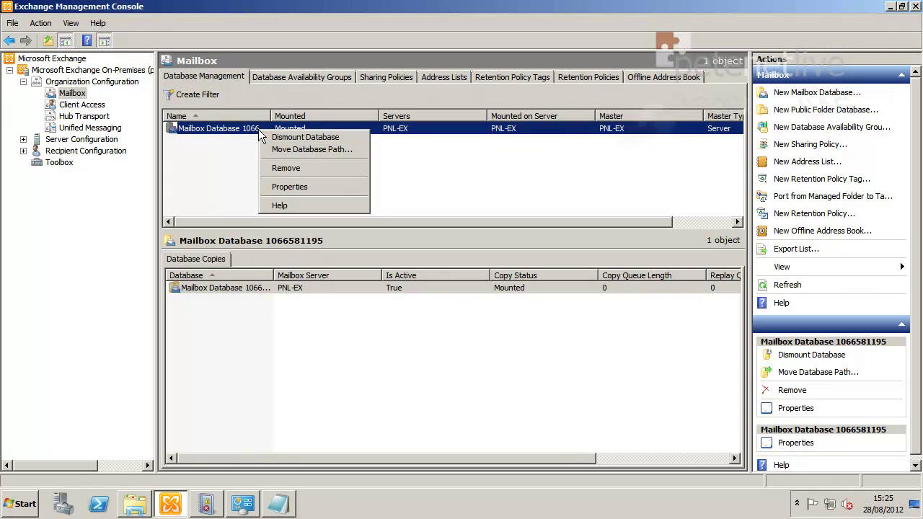
{"action": "left_click", "coordinate": [284, 188]}
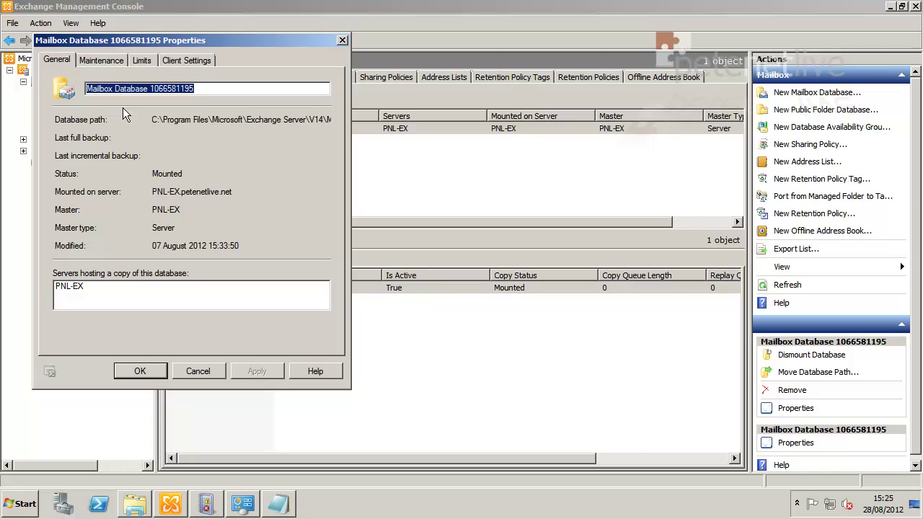
- Set Journal as the Maintenance journal recipient, then cancel without saving
{"action": "left_click", "coordinate": [94, 61]}
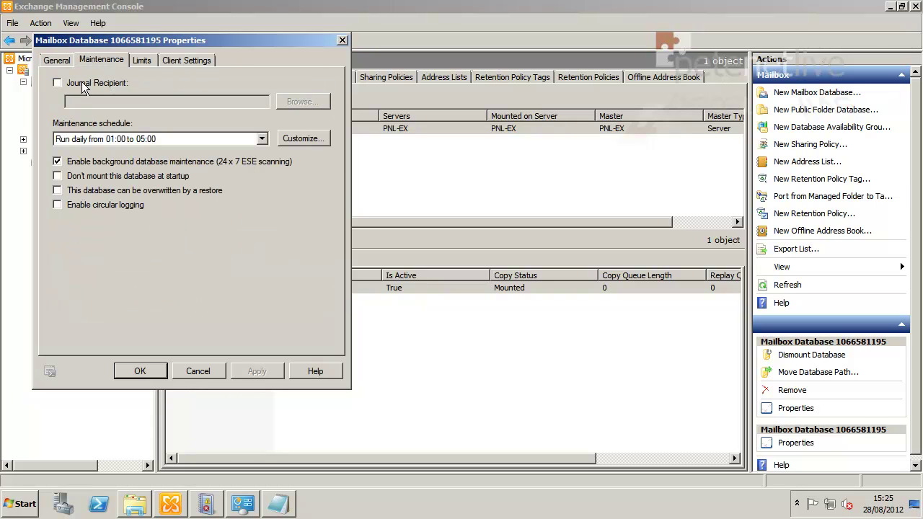
{"action": "left_click", "coordinate": [57, 84]}
{"action": "left_click", "coordinate": [291, 101]}
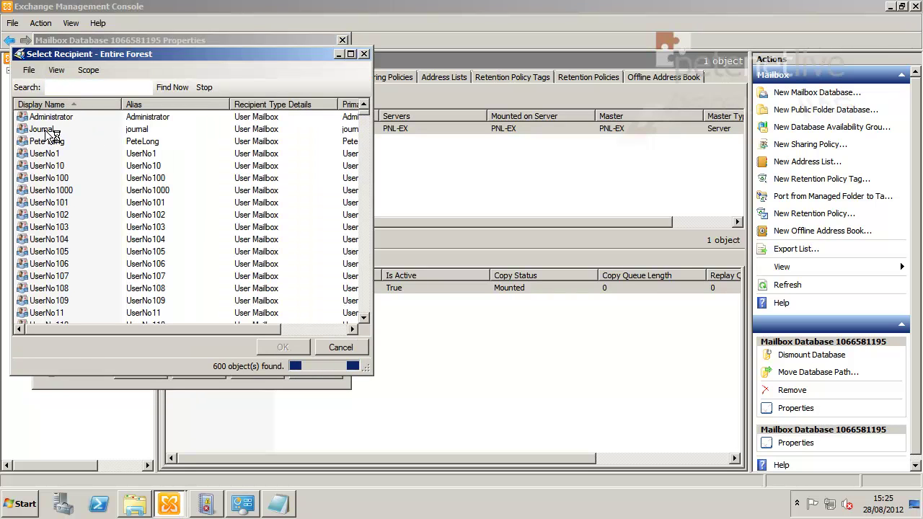
{"action": "left_click", "coordinate": [50, 129]}
{"action": "left_click", "coordinate": [282, 347]}
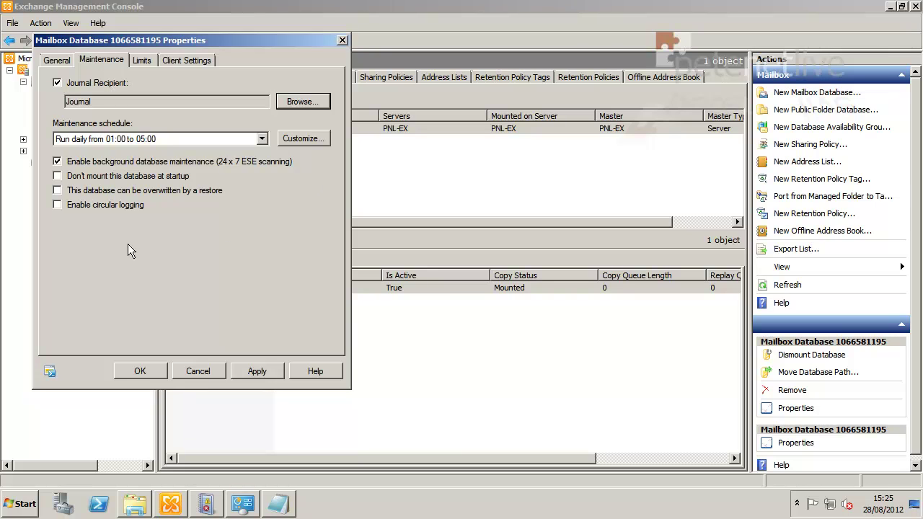
{"action": "left_click", "coordinate": [195, 372]}
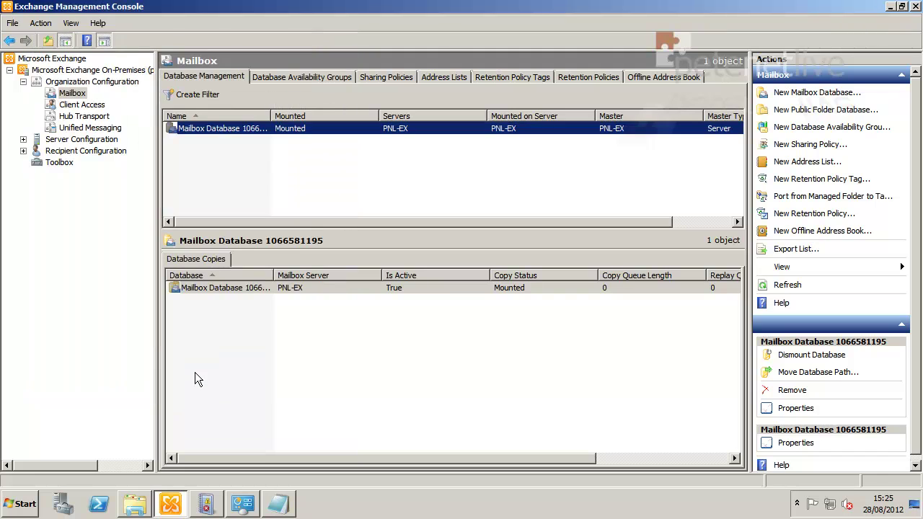
- Open Hub Transport's Journal Rules list and start a new journal rule
{"action": "left_click", "coordinate": [85, 117]}
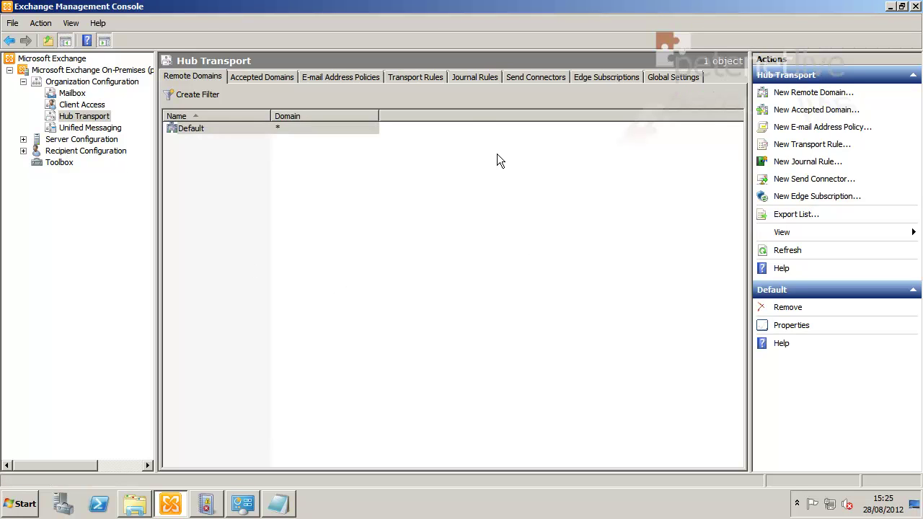
{"action": "left_click", "coordinate": [466, 75]}
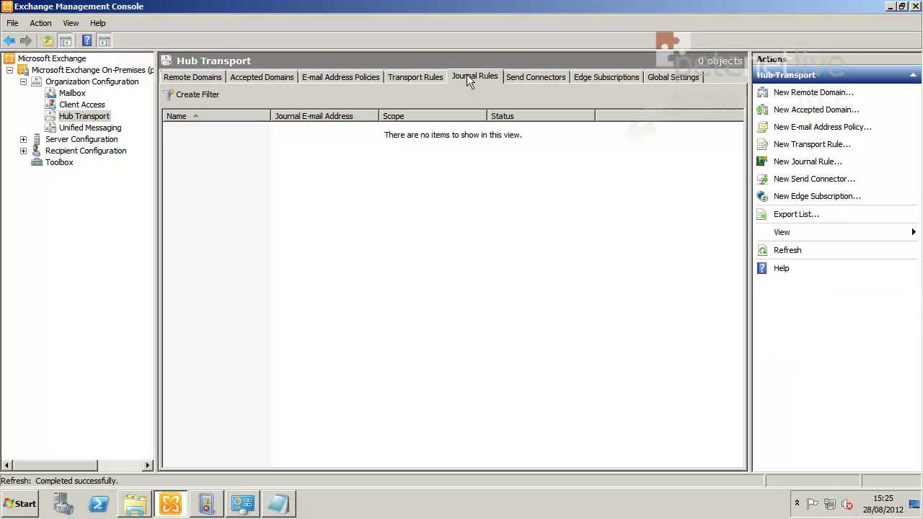
{"action": "right_click", "coordinate": [353, 192]}
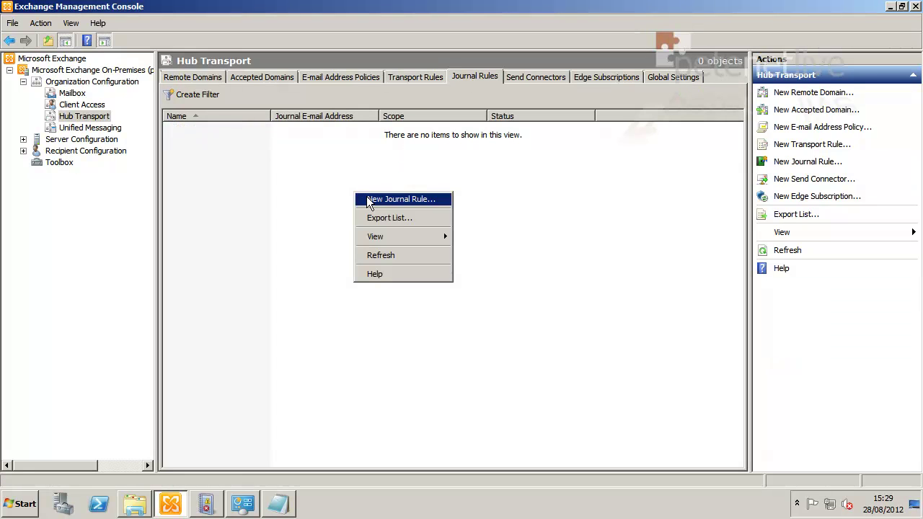
{"action": "left_click", "coordinate": [369, 201]}
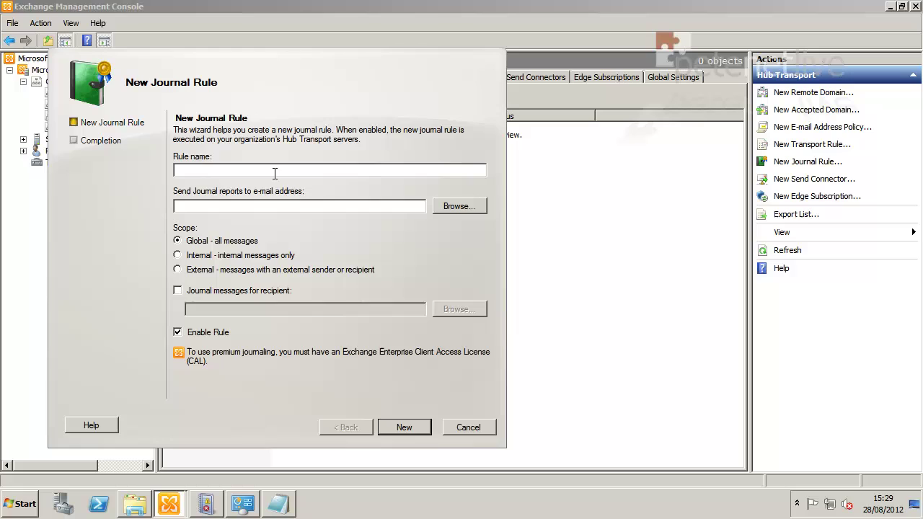
- Name the rule Mail-Journal, send reports to the Journal mailbox, and create it
{"action": "type", "text": "Mail-Journal"}
{"action": "left_click", "coordinate": [460, 205]}
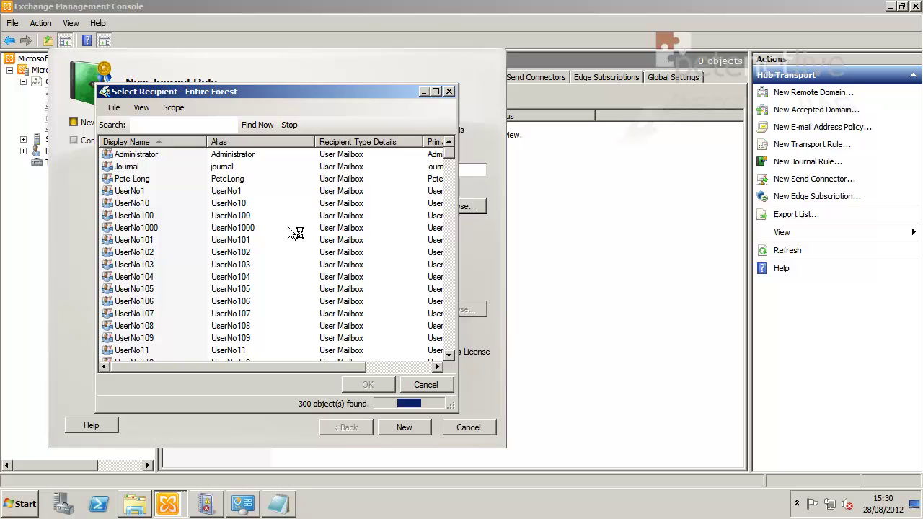
{"action": "left_click", "coordinate": [126, 168]}
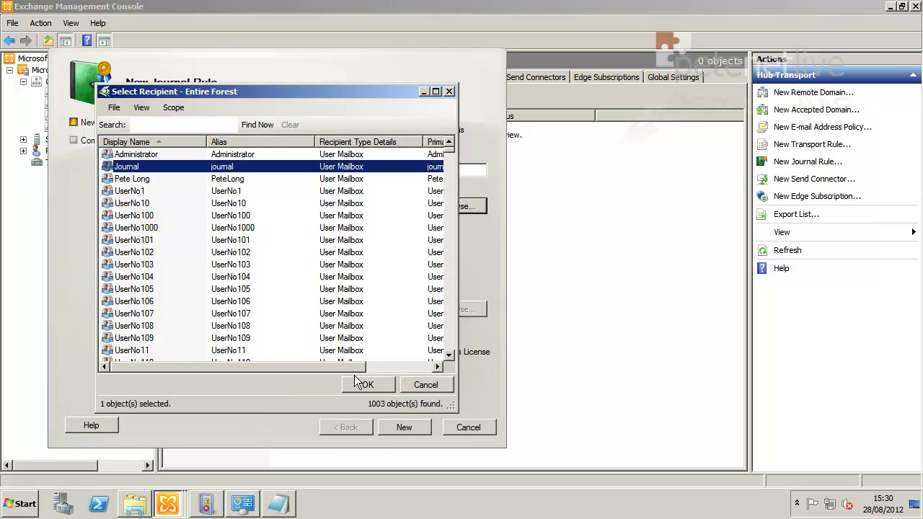
{"action": "left_click", "coordinate": [363, 385]}
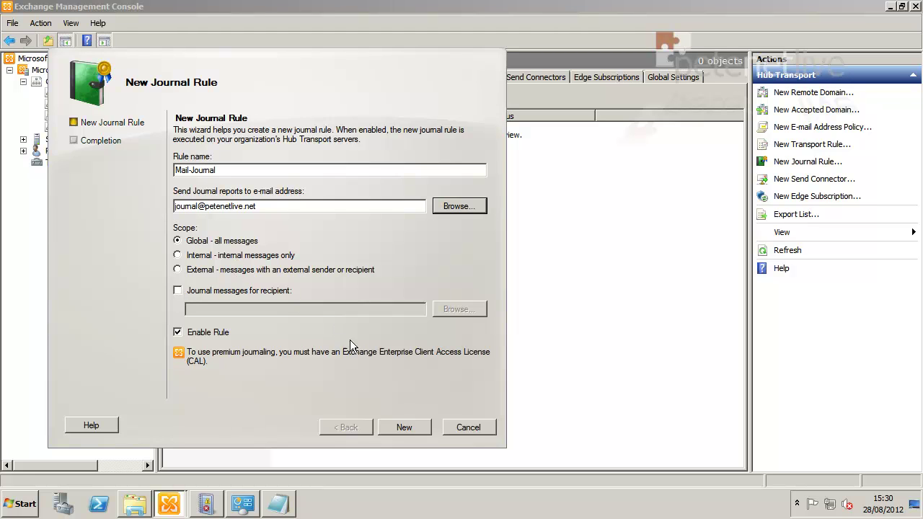
{"action": "left_click", "coordinate": [404, 427]}
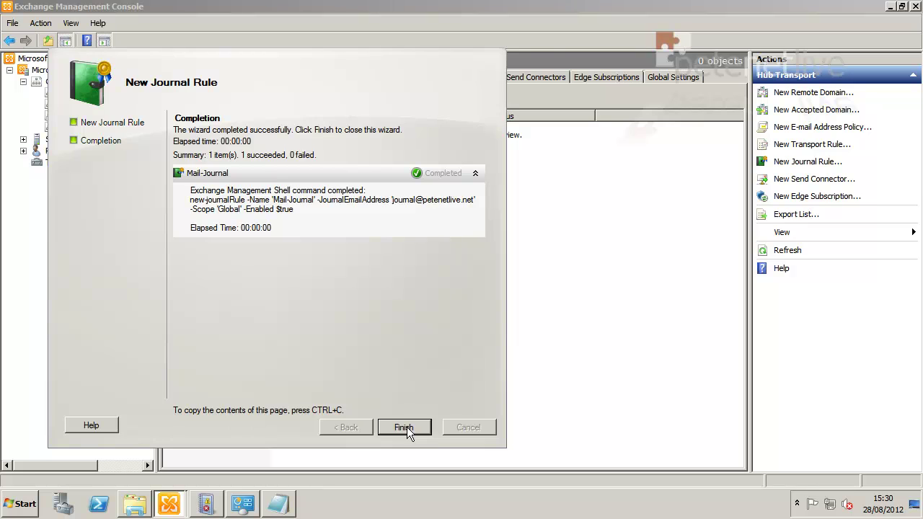
{"action": "left_click", "coordinate": [404, 427]}
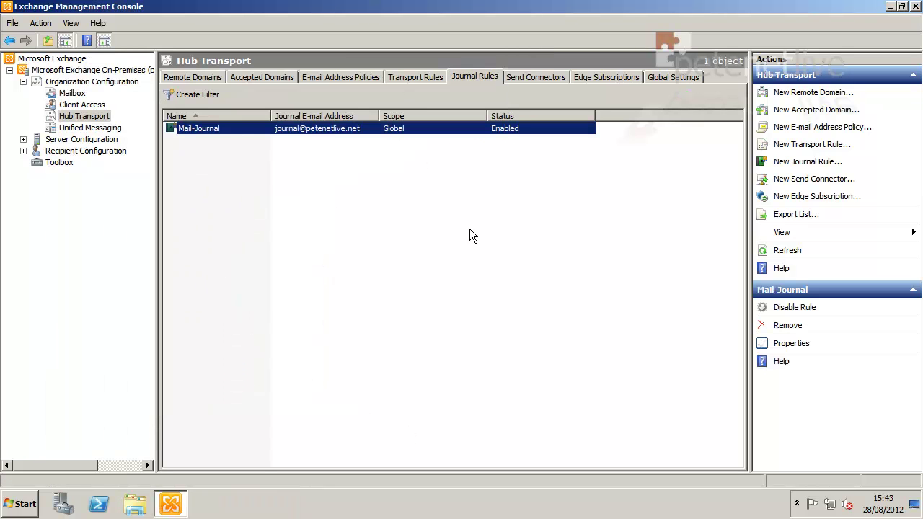
{"action": "left_click", "coordinate": [469, 231]}
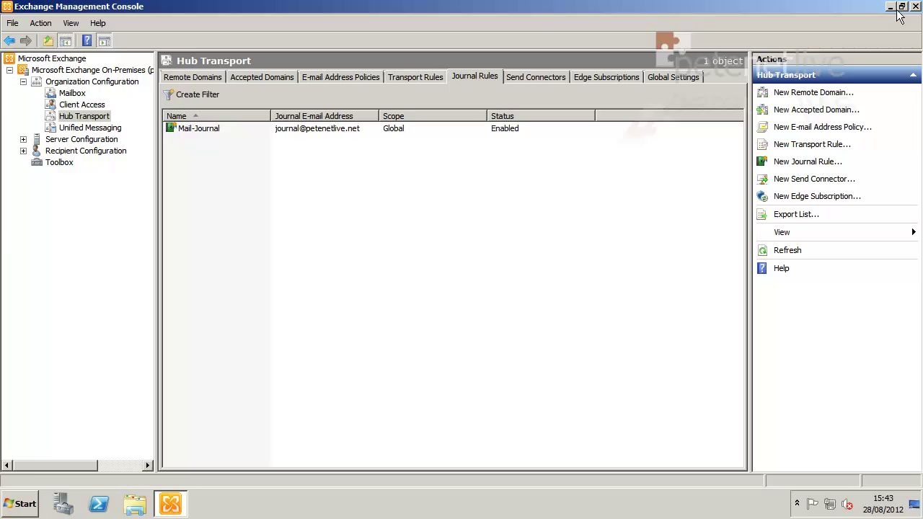
{"action": "left_click", "coordinate": [890, 8]}
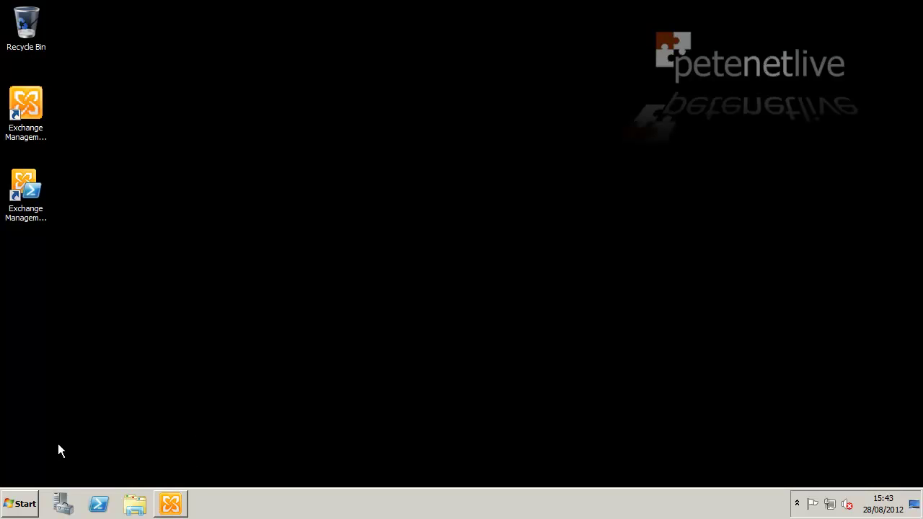
{"action": "left_click", "coordinate": [20, 503]}
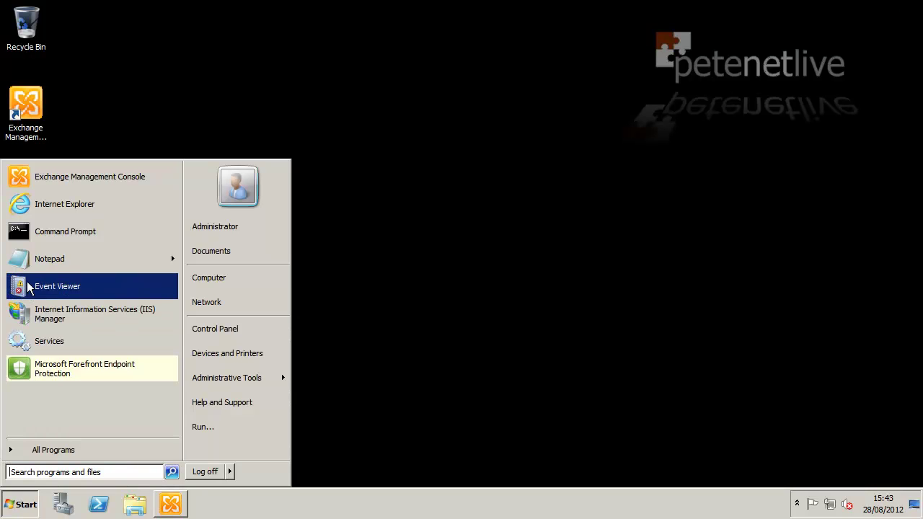
{"action": "left_click", "coordinate": [48, 212]}
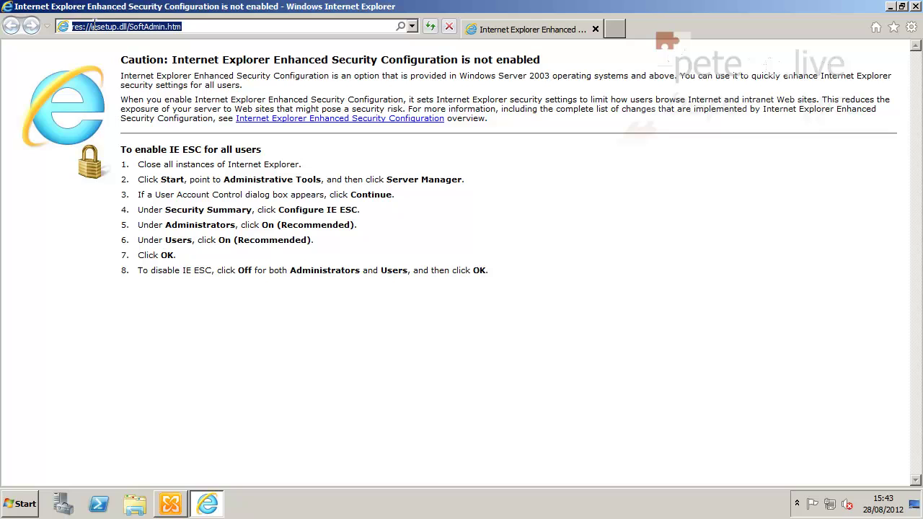
{"action": "type", "text": "https"}
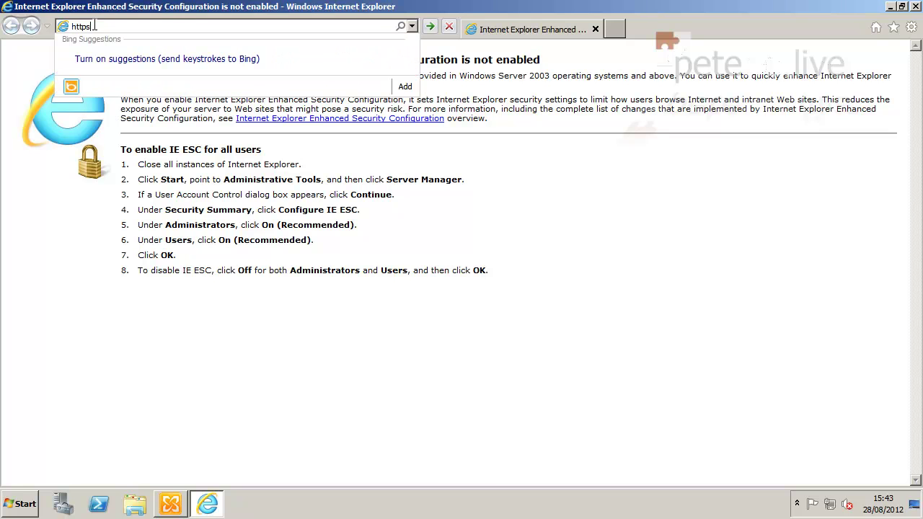
{"action": "type", "text": "://localhost/"}
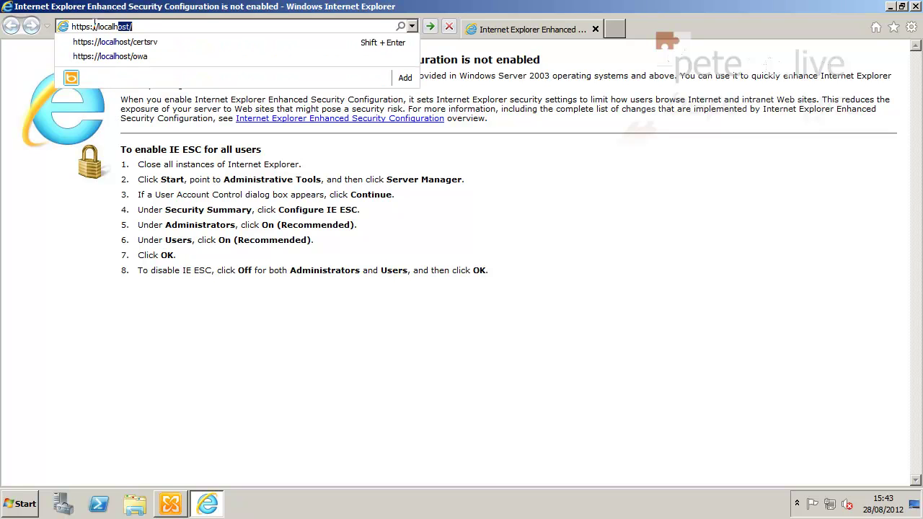
{"action": "type", "text": "owa"}
{"action": "key", "text": "Return"}
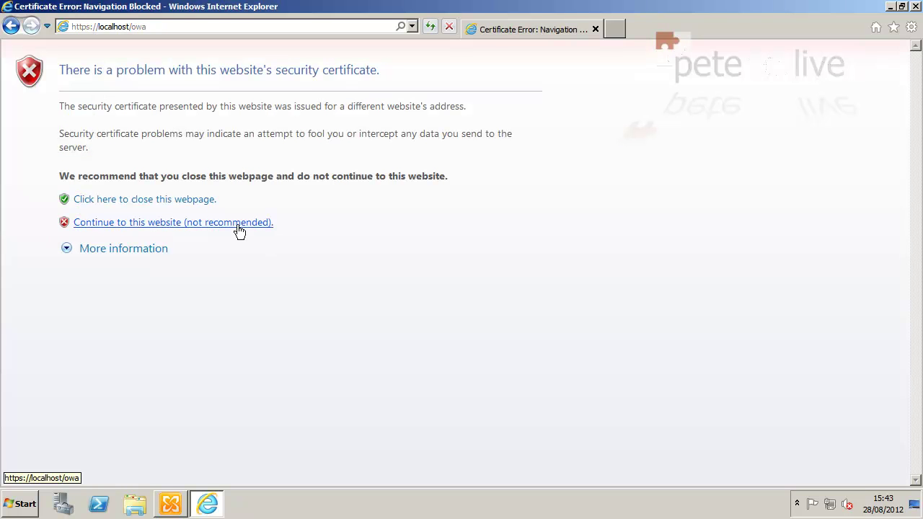
- Continue past the certificate warning and sign in with the administrator account's credentials
{"action": "left_click", "coordinate": [239, 224]}
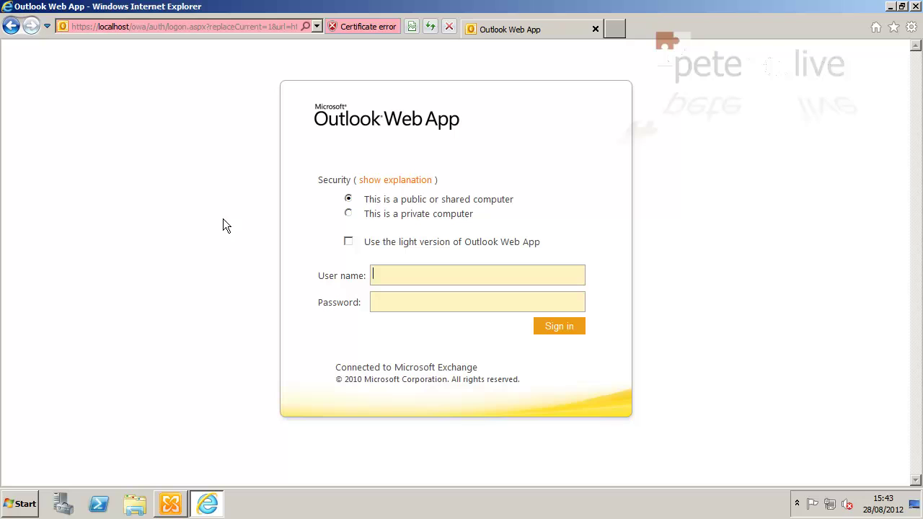
{"action": "left_click", "coordinate": [417, 272]}
{"action": "type", "text": "administrator"}
{"action": "key", "text": "Tab"}
{"action": "type", "text": "P@ssw0rd"}
{"action": "key", "text": "Return"}
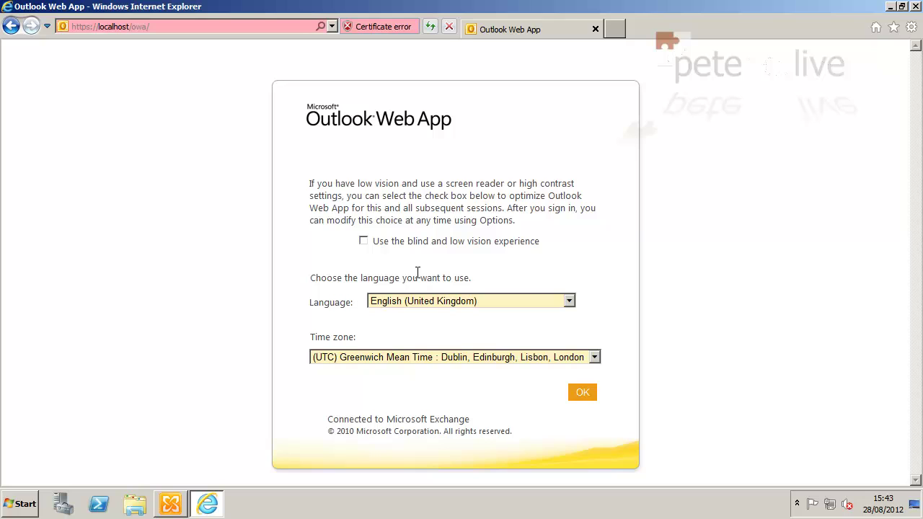
- Accept the default language and start a new message to a user from the address book
{"action": "left_click", "coordinate": [587, 394]}
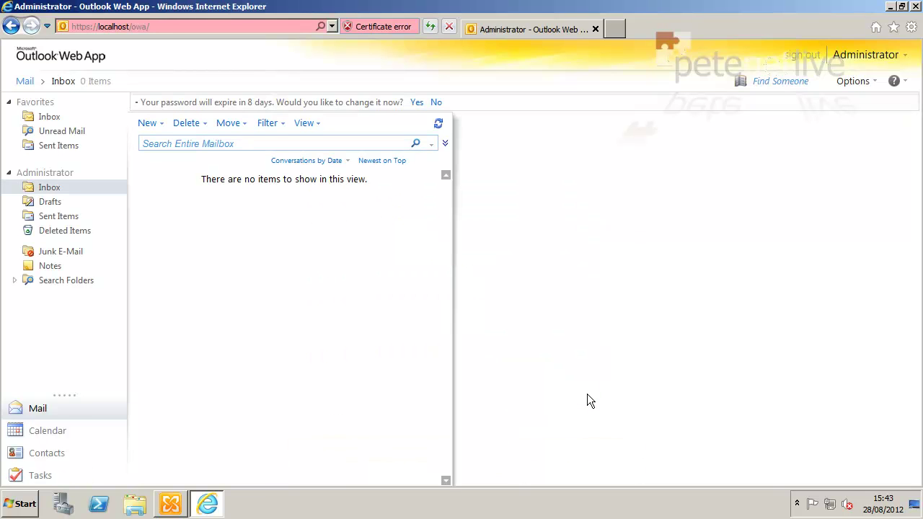
{"action": "left_click", "coordinate": [145, 123]}
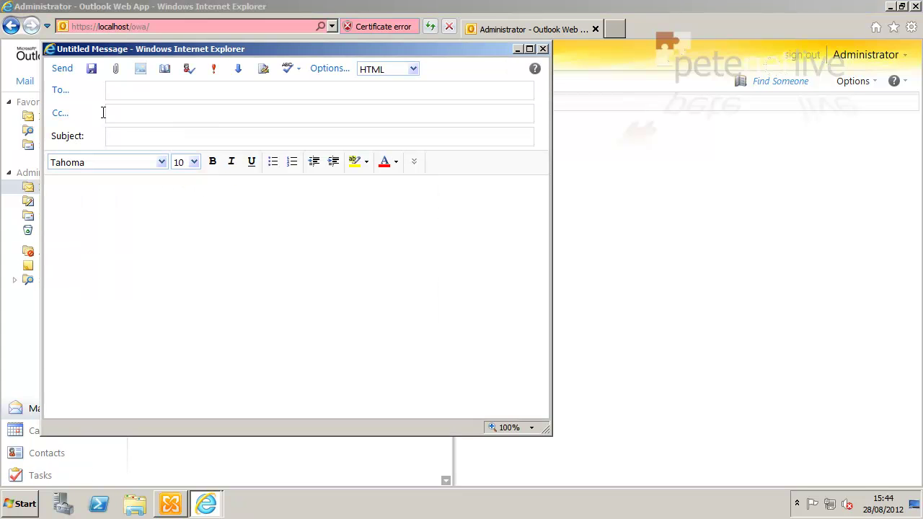
{"action": "left_click", "coordinate": [59, 90]}
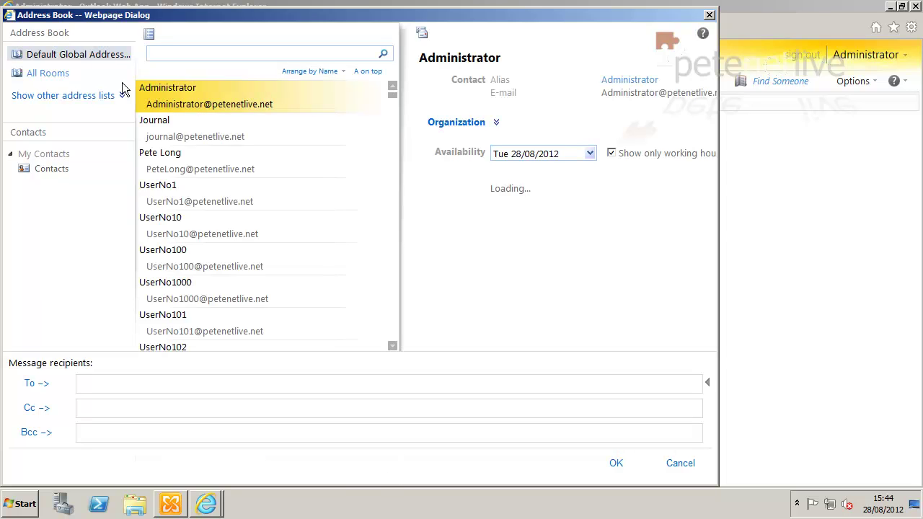
{"action": "double_click", "coordinate": [165, 163]}
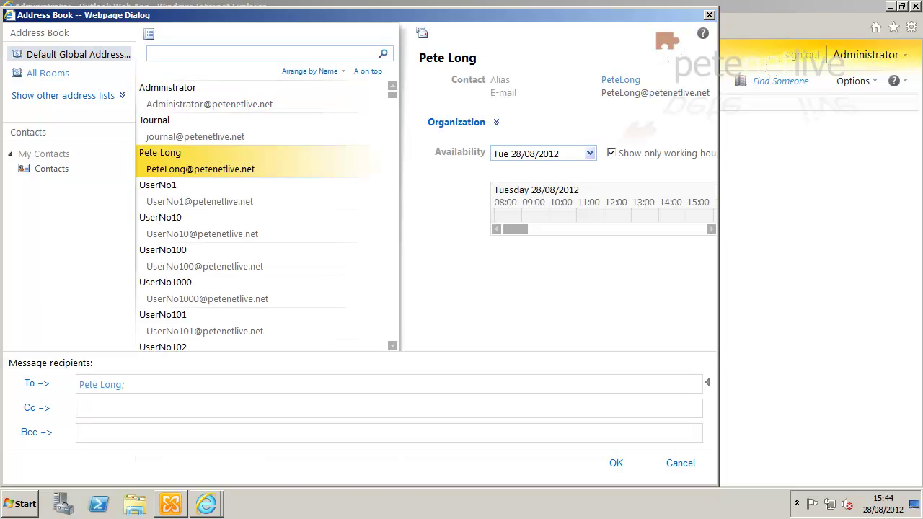
{"action": "left_click", "coordinate": [611, 465]}
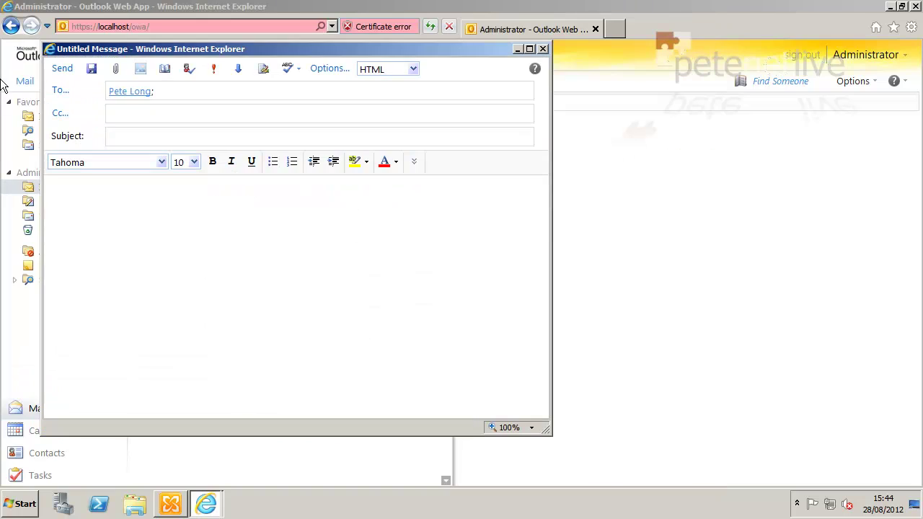
- Enter Test as both subject and body and send the message
{"action": "left_click", "coordinate": [133, 137]}
{"action": "type", "text": "Test"}
{"action": "key", "text": "Tab"}
{"action": "type", "text": "Test"}
{"action": "left_click", "coordinate": [61, 69]}
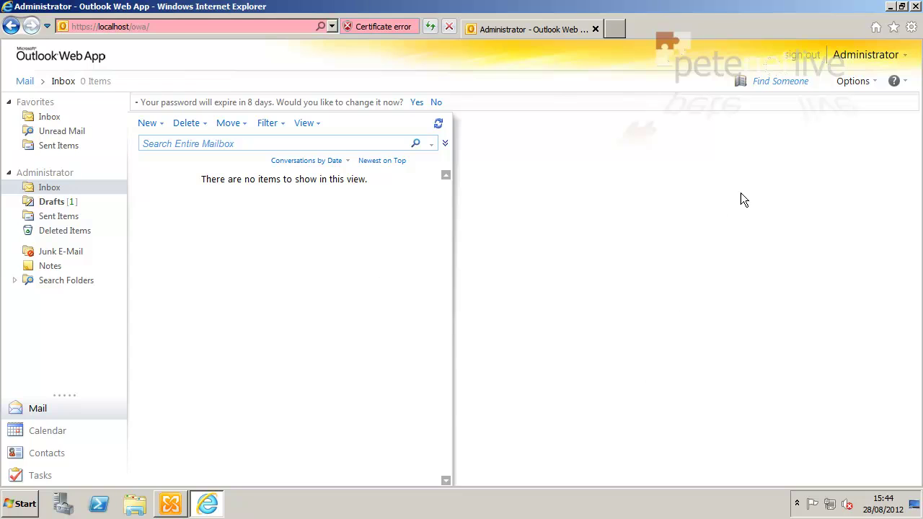
- Sign out of the administrator mailbox, close the browser, and relaunch Internet Explorer
{"action": "left_click", "coordinate": [799, 55]}
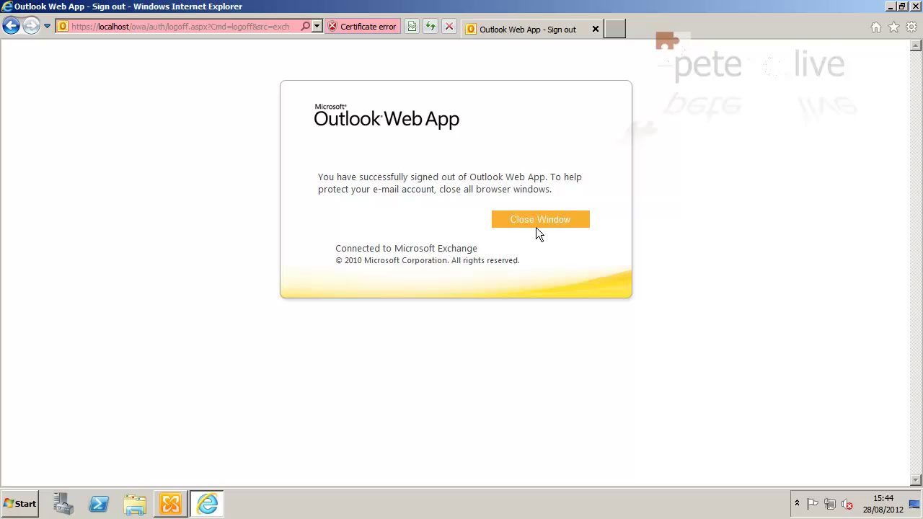
{"action": "left_click", "coordinate": [537, 220]}
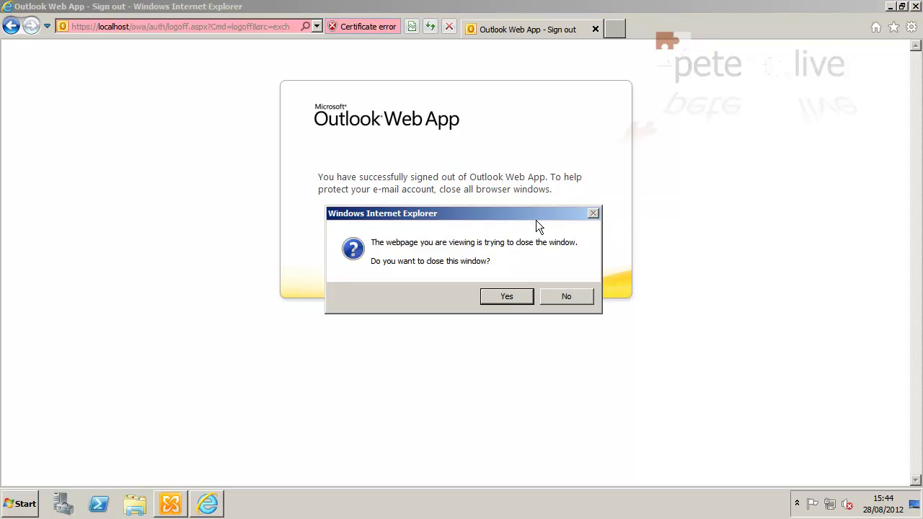
{"action": "left_click", "coordinate": [507, 297]}
{"action": "left_click", "coordinate": [24, 513]}
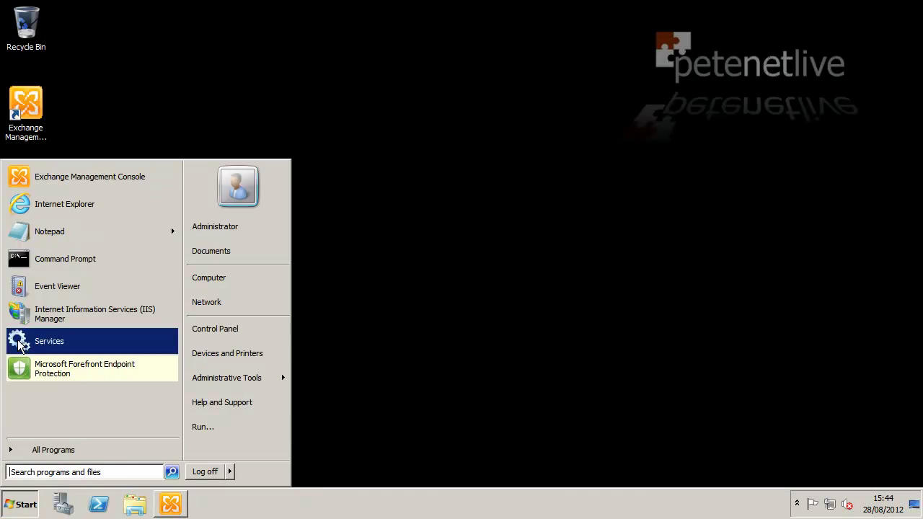
{"action": "left_click", "coordinate": [28, 218]}
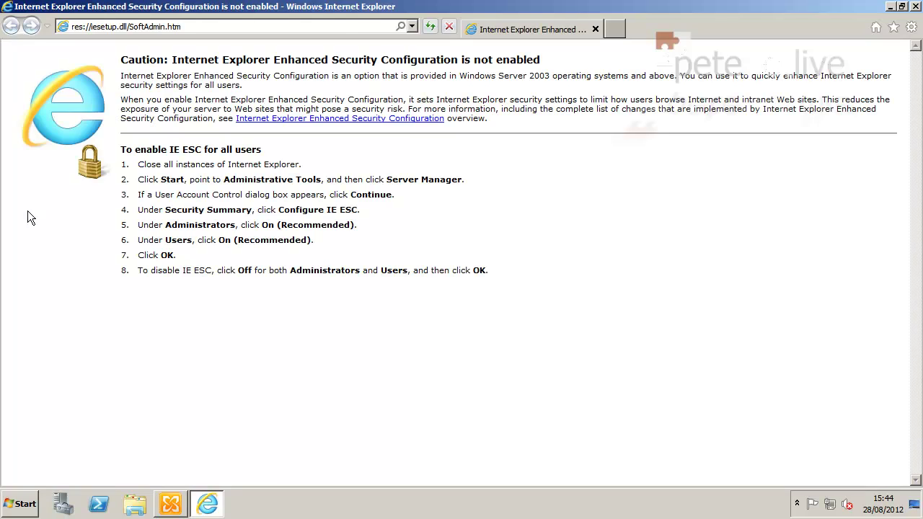
{"action": "left_click", "coordinate": [158, 27]}
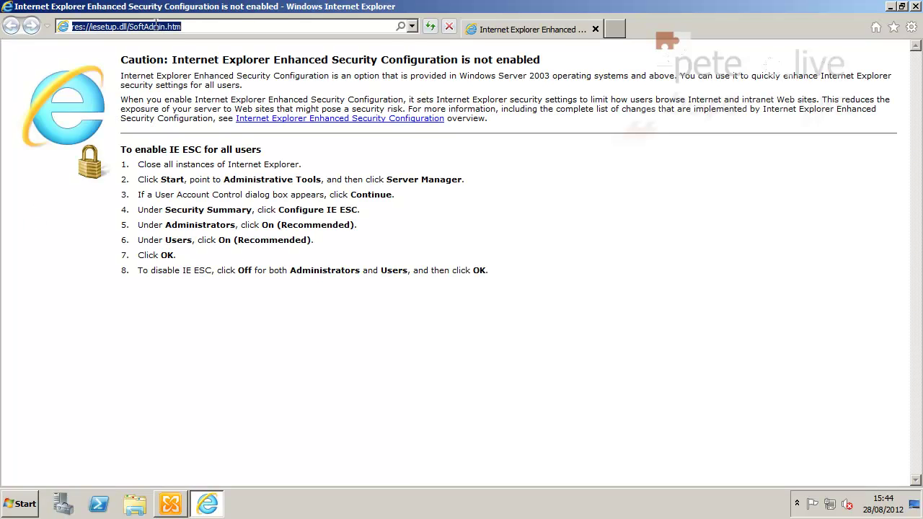
{"action": "type", "text": "https://"}
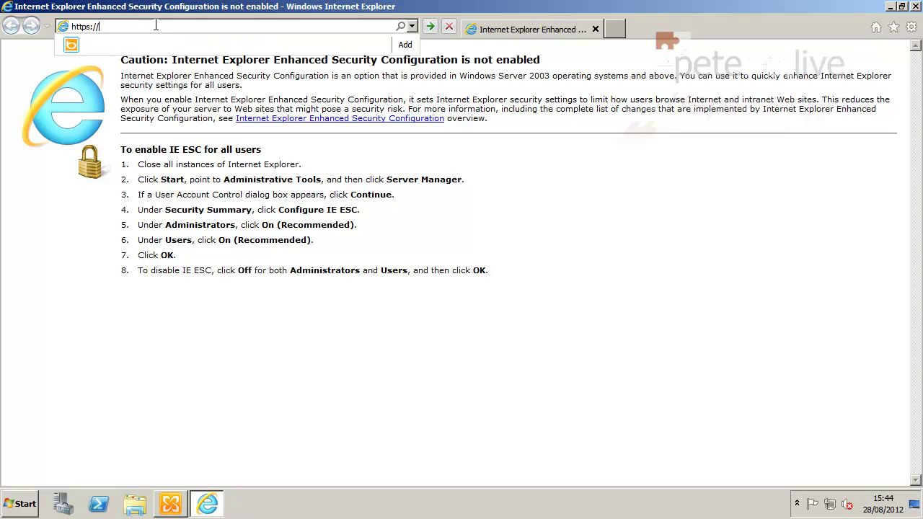
{"action": "type", "text": "localhost/owa"}
{"action": "key", "text": "Return"}
{"action": "left_click", "coordinate": [124, 224]}
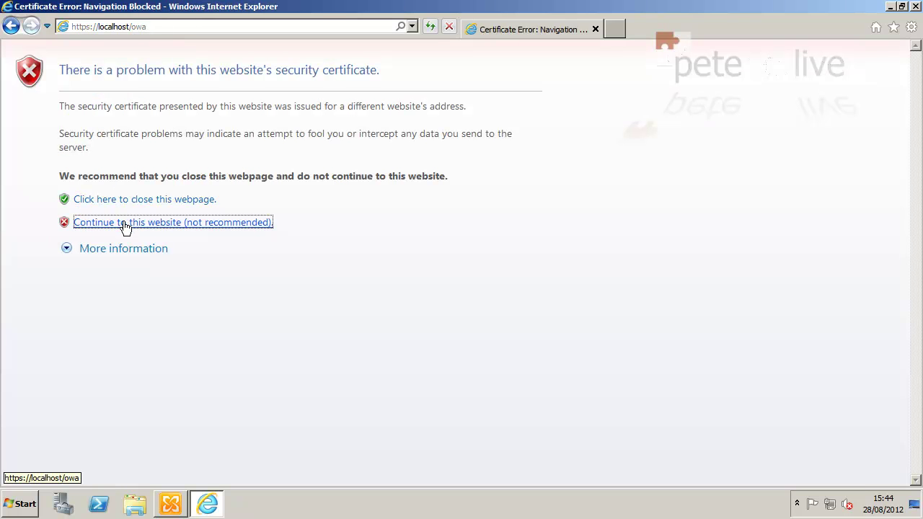
{"action": "left_click", "coordinate": [415, 279]}
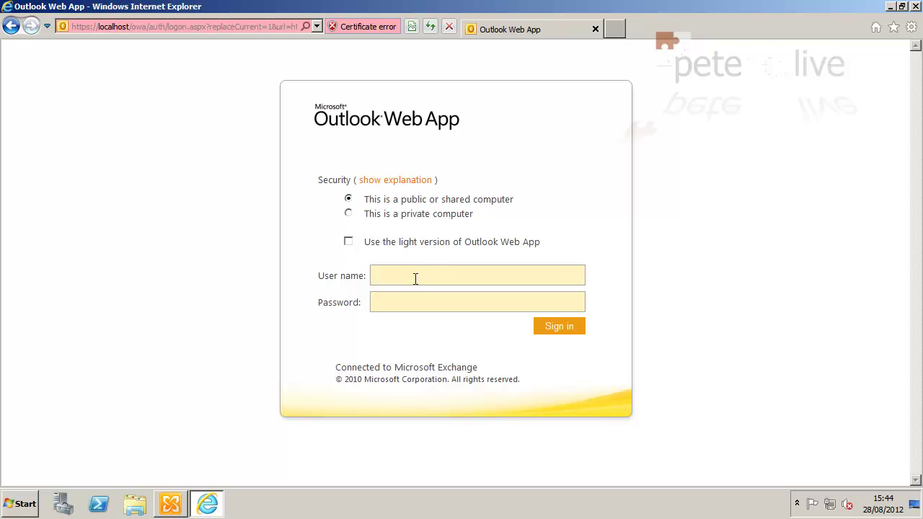
{"action": "type", "text": "journal"}
{"action": "key", "text": "Tab"}
{"action": "type", "text": "********"}
{"action": "left_click", "coordinate": [556, 326]}
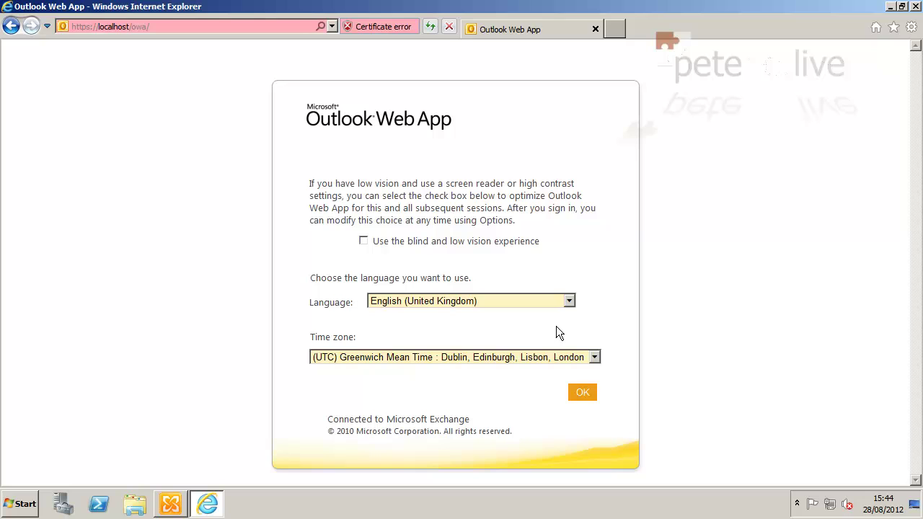
- Accept the default language, check the Test journal report in the Inbox, then sign out and close the browser
{"action": "left_click", "coordinate": [579, 393]}
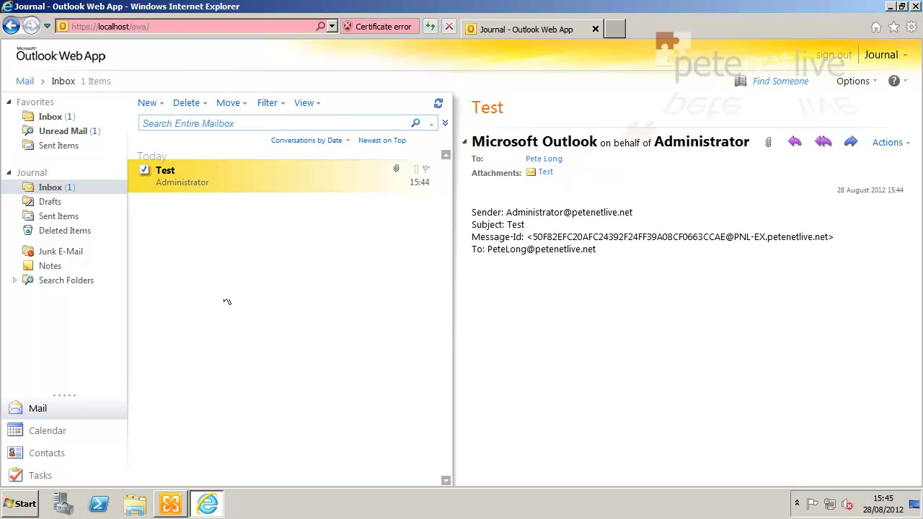
{"action": "left_click", "coordinate": [833, 58]}
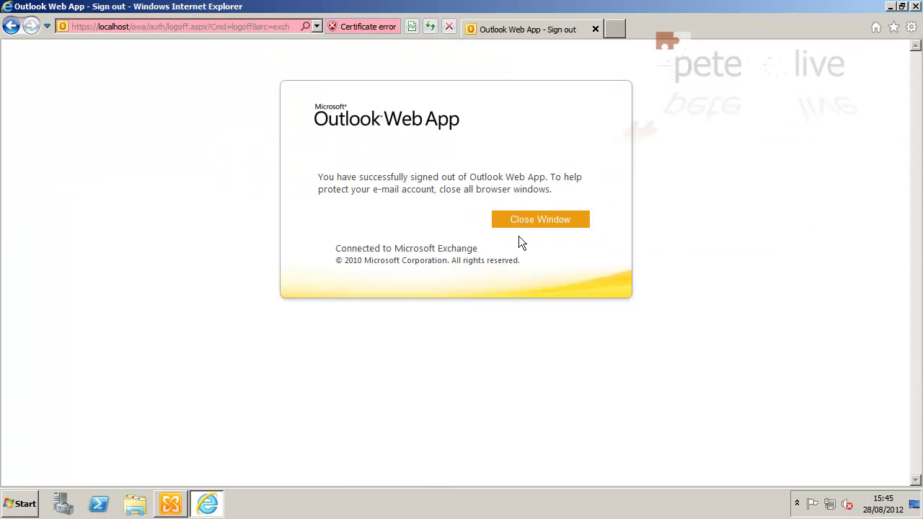
{"action": "left_click", "coordinate": [536, 216]}
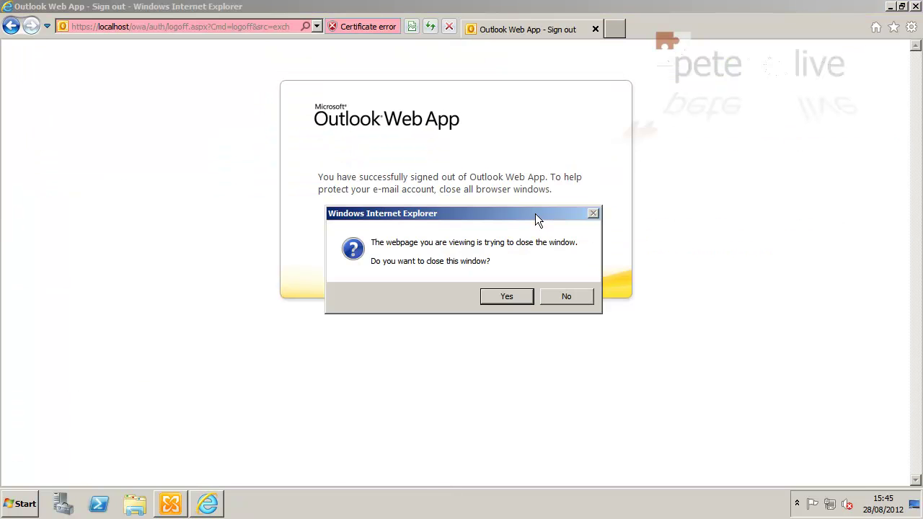
{"action": "left_click", "coordinate": [507, 297]}
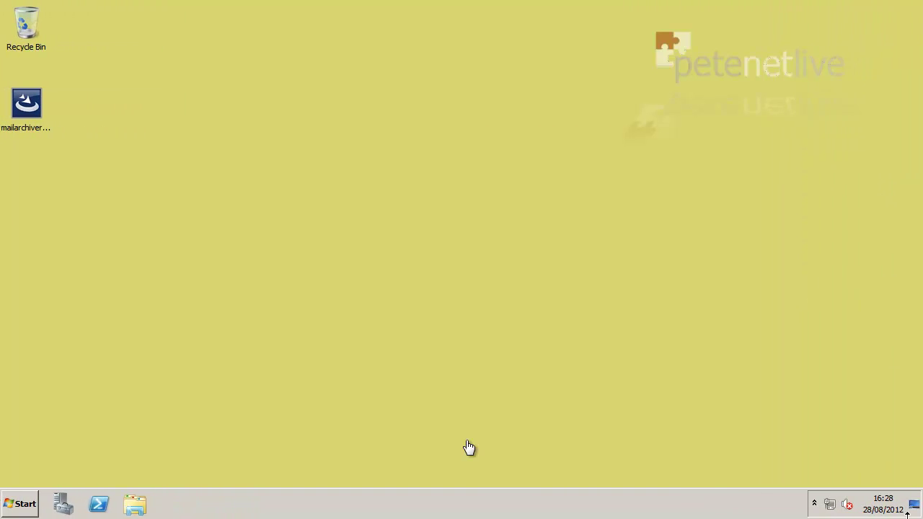
- Open the \\pnl-dc Shared folder and run the ExchangeMapiCdo package
{"action": "left_click", "coordinate": [21, 503]}
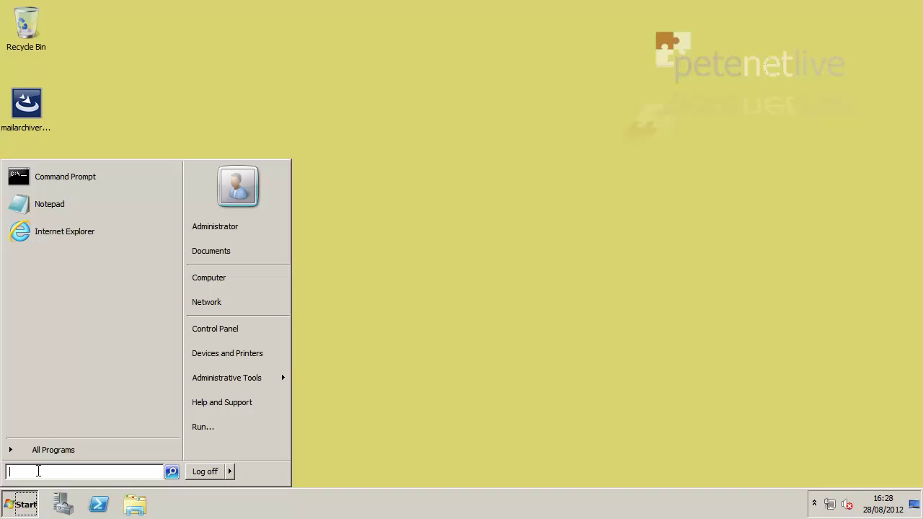
{"action": "type", "text": "\\\\"}
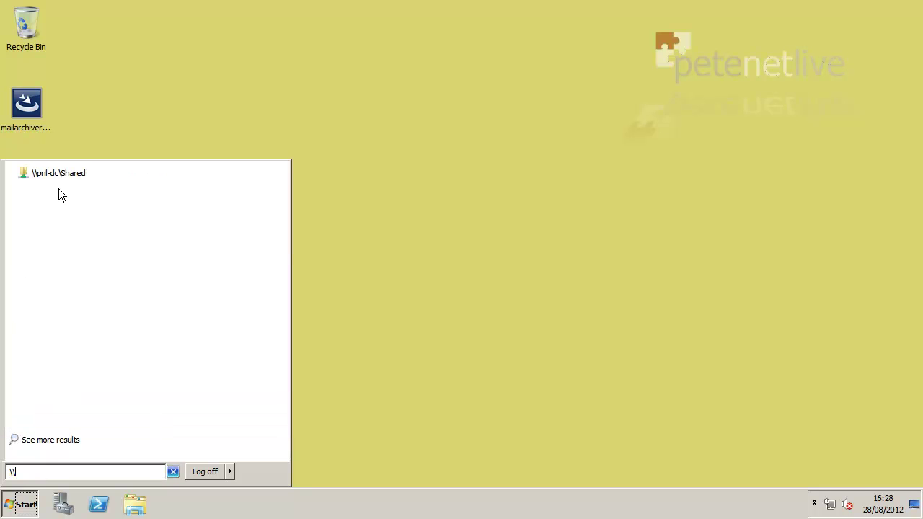
{"action": "left_click", "coordinate": [62, 179]}
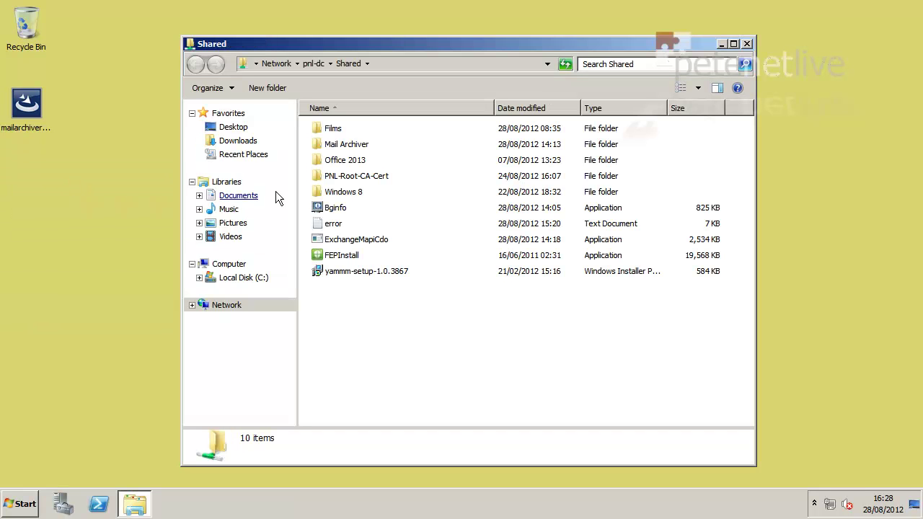
{"action": "left_click", "coordinate": [365, 238]}
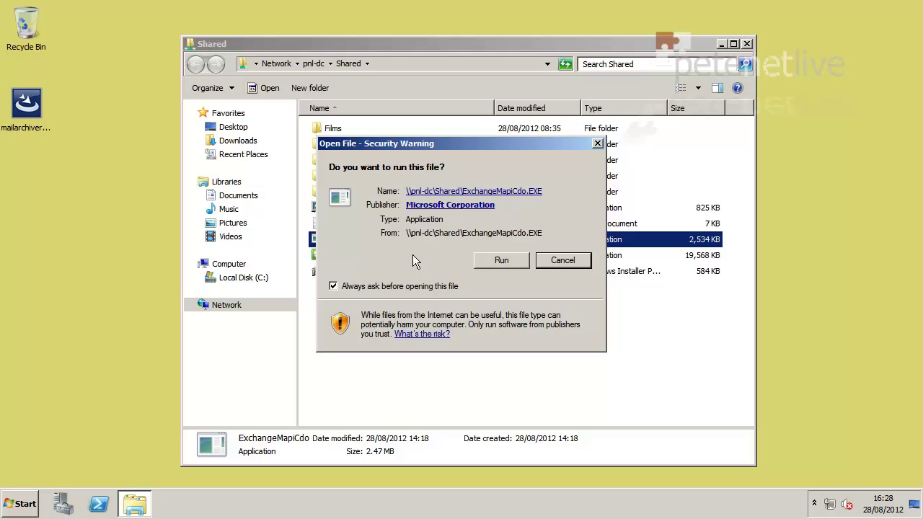
{"action": "left_click", "coordinate": [498, 260]}
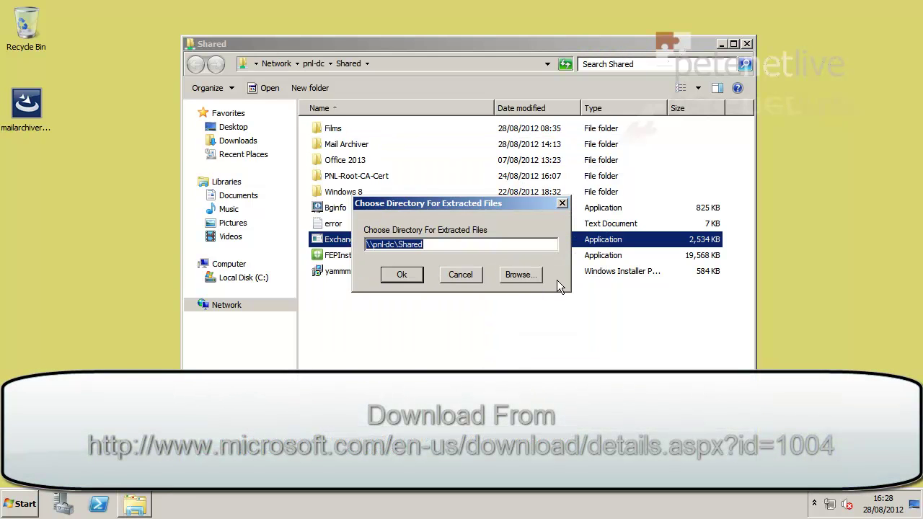
- Extract the ExchangeMapiCdo files to the Desktop and close the Shared folder window
{"action": "left_click", "coordinate": [534, 278]}
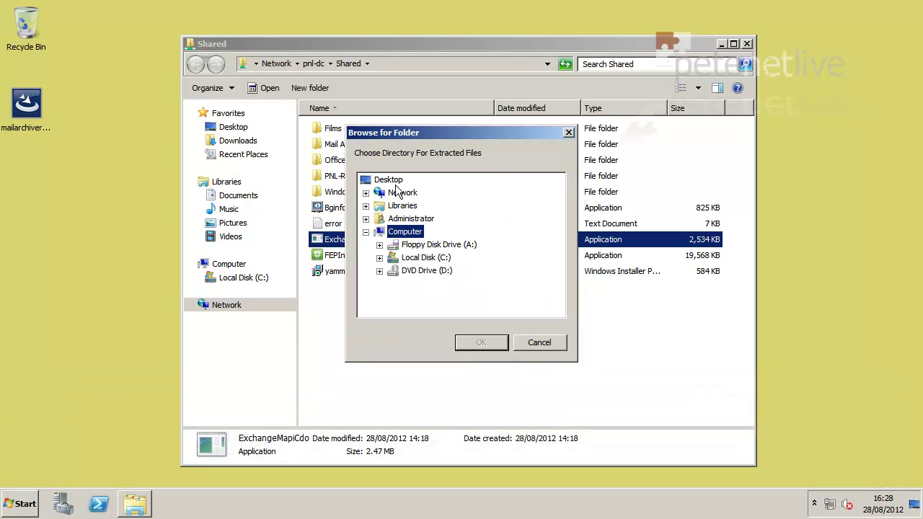
{"action": "left_click", "coordinate": [394, 182]}
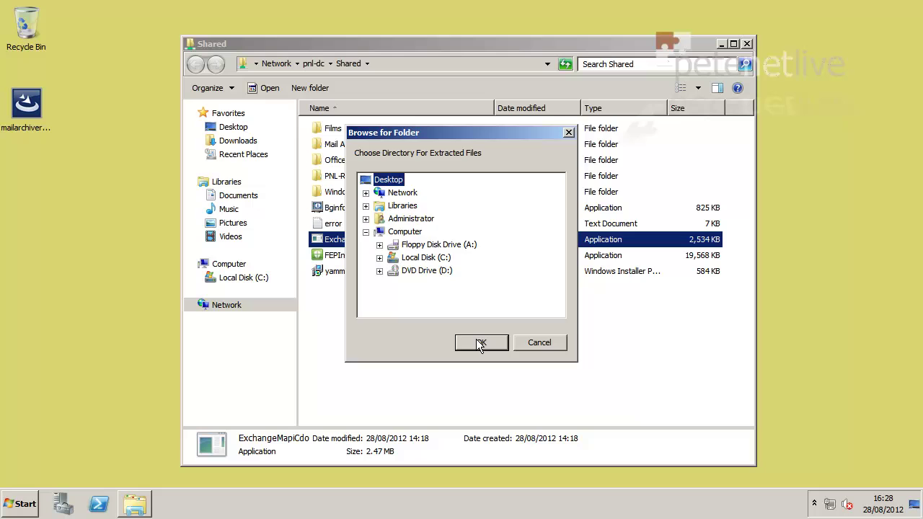
{"action": "left_click", "coordinate": [480, 343]}
{"action": "left_click", "coordinate": [408, 277]}
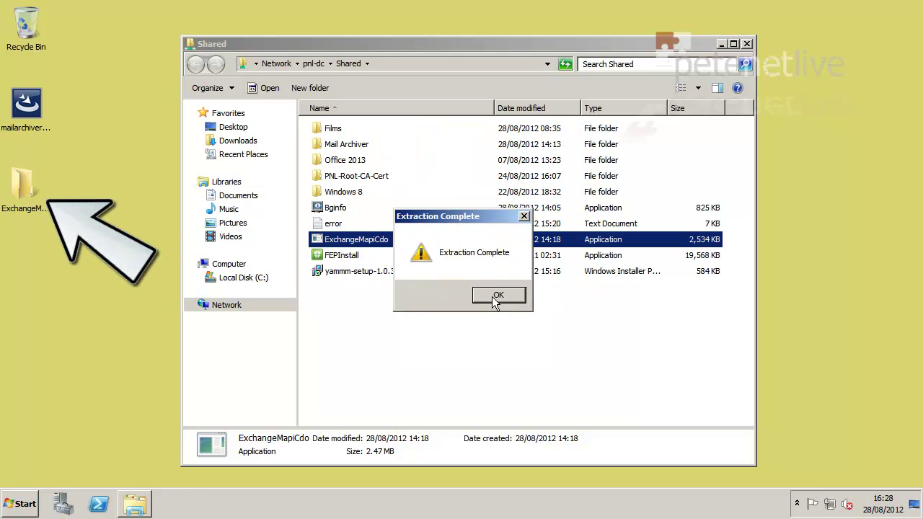
{"action": "left_click", "coordinate": [496, 298]}
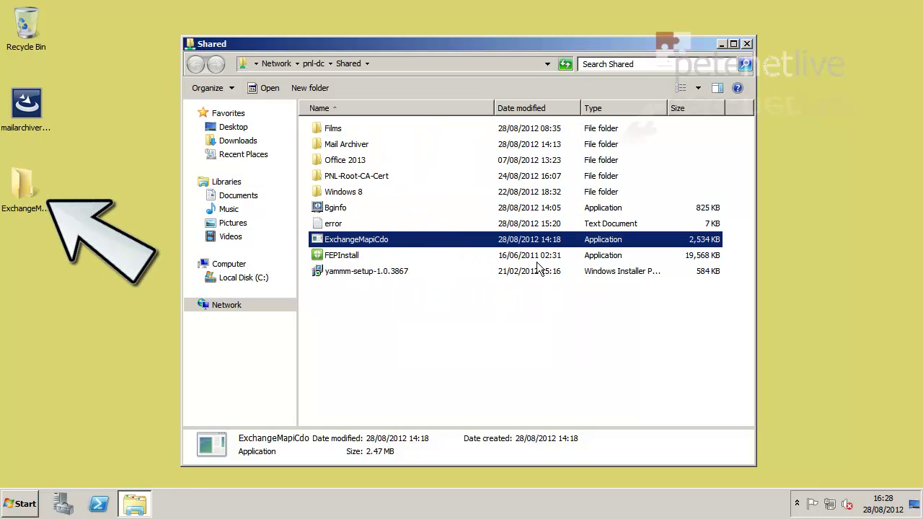
{"action": "left_click", "coordinate": [747, 44]}
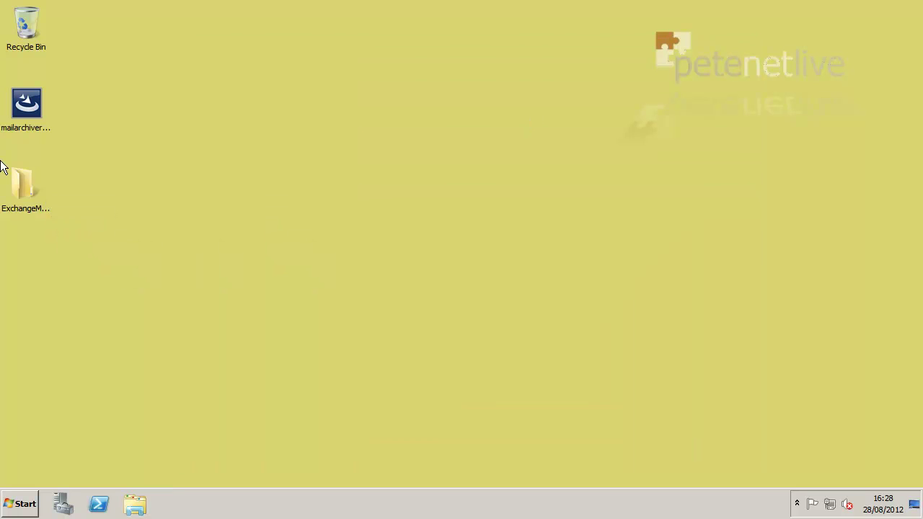
- Run the extracted MAPI/CDO installer, accept the license terms and complete the installation
{"action": "double_click", "coordinate": [23, 189]}
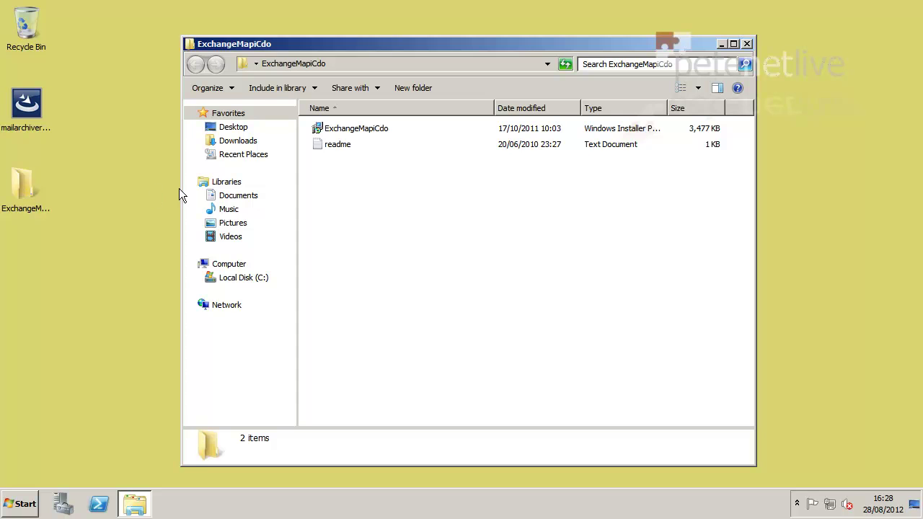
{"action": "left_click", "coordinate": [361, 128]}
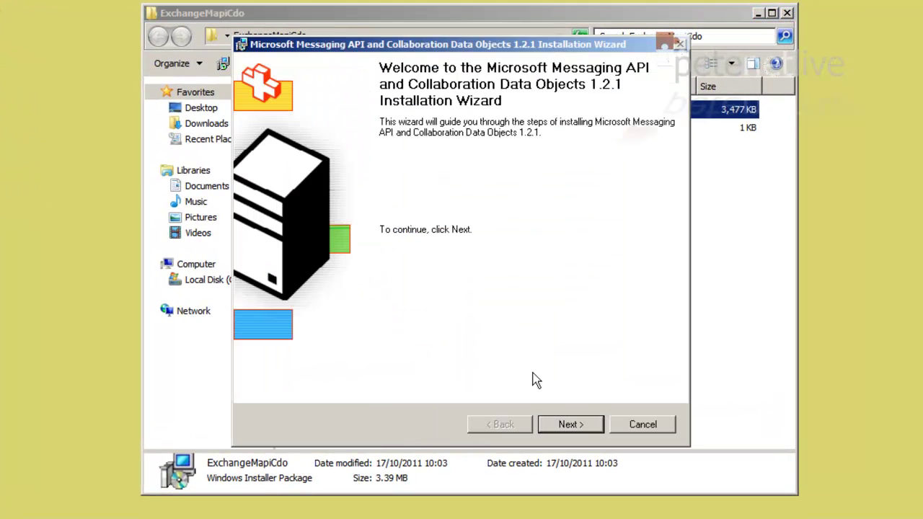
{"action": "left_click", "coordinate": [570, 425]}
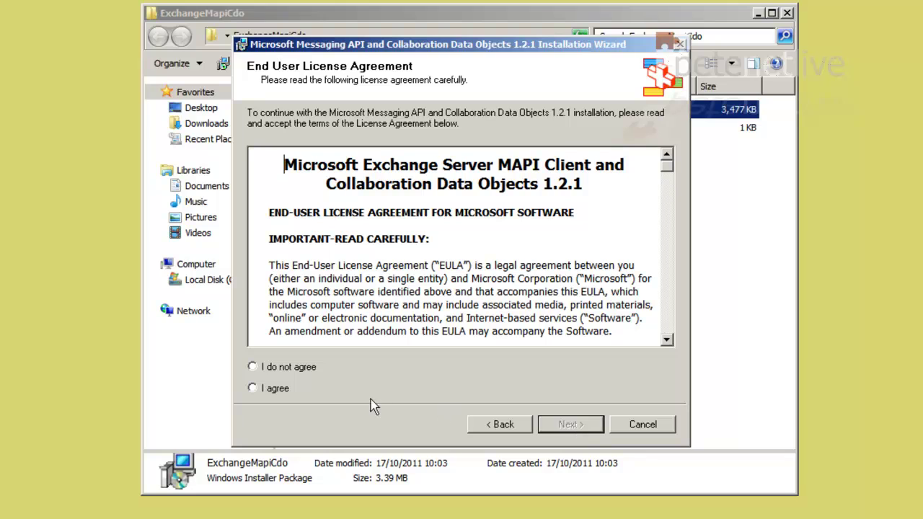
{"action": "left_click", "coordinate": [259, 387]}
{"action": "left_click", "coordinate": [575, 426]}
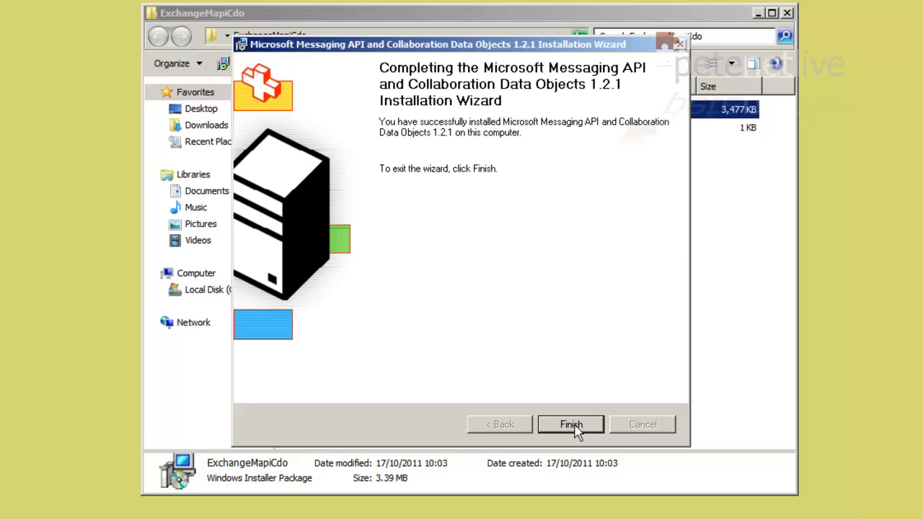
{"action": "left_click", "coordinate": [576, 425]}
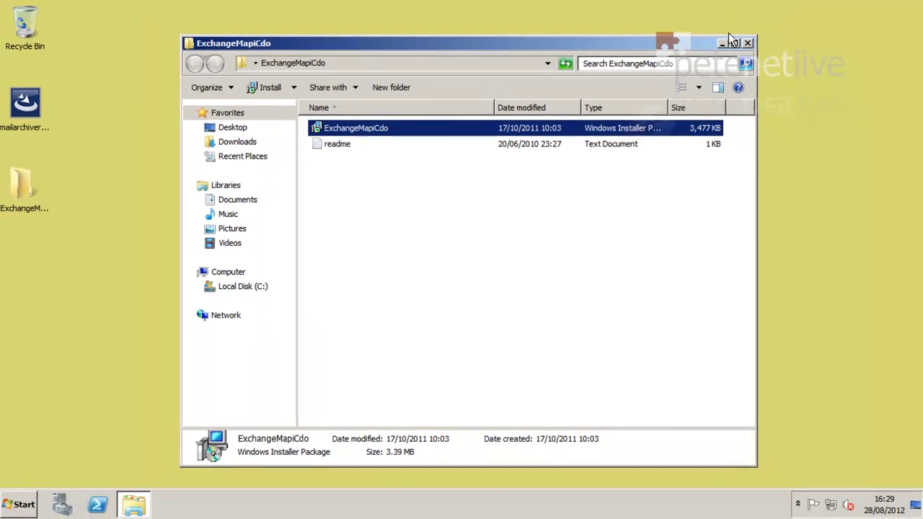
- Delete the extracted ExchangeMapiCdo folder from the desktop
{"action": "left_click", "coordinate": [748, 43]}
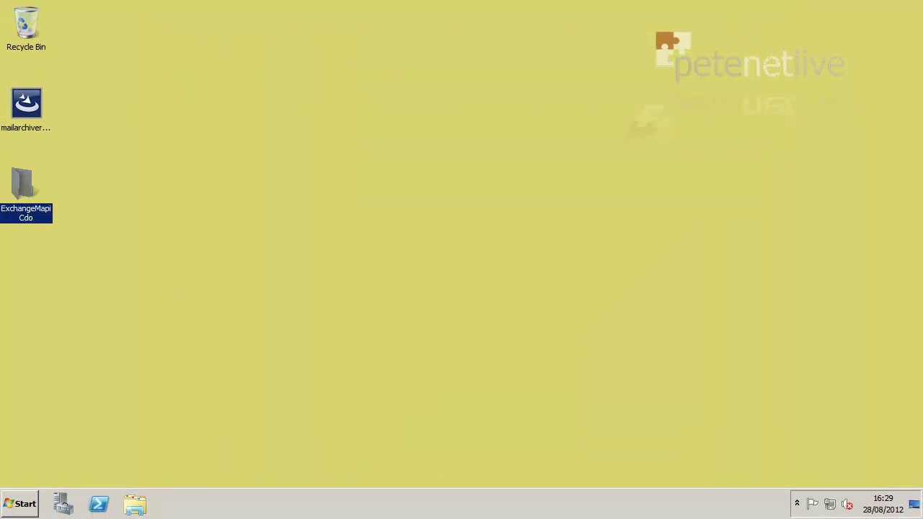
{"action": "right_click", "coordinate": [26, 186]}
{"action": "left_click", "coordinate": [61, 315]}
{"action": "left_click", "coordinate": [518, 308]}
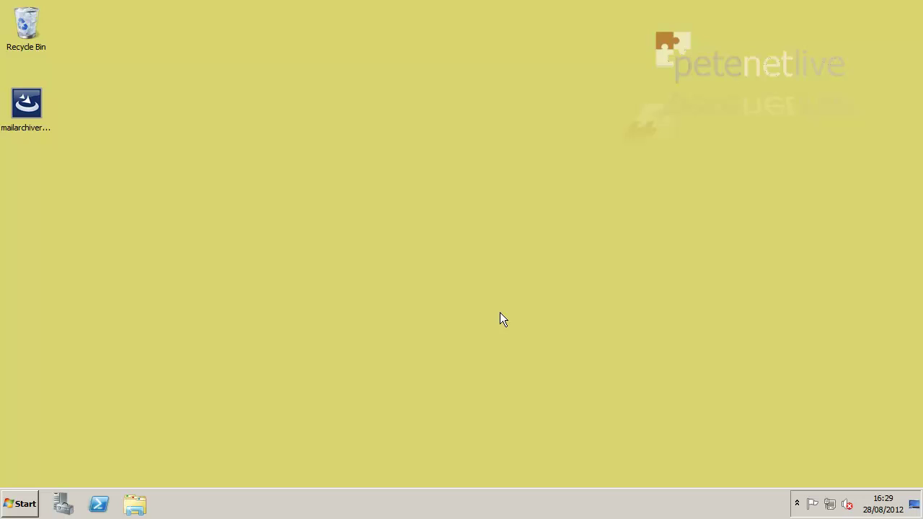
- Switch IE Enhanced Security Configuration to Off for Administrators in Server Manager, then close it
{"action": "left_click", "coordinate": [64, 501]}
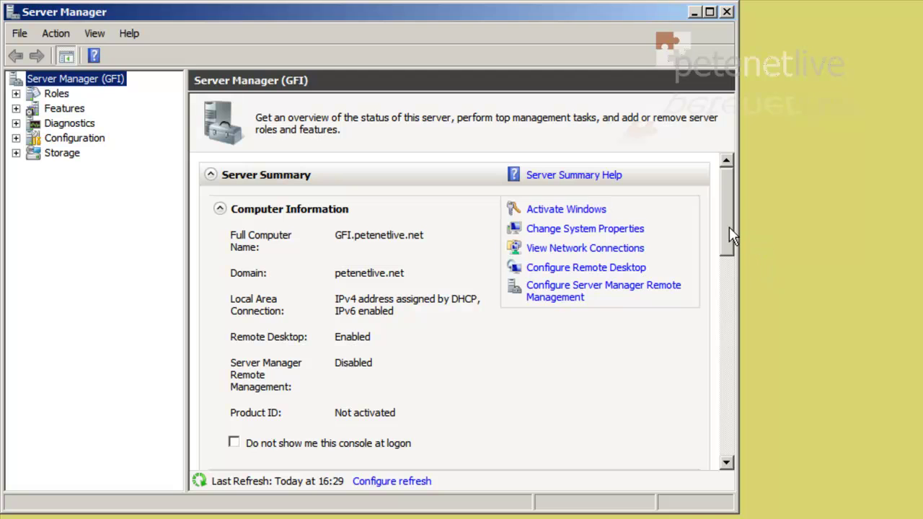
{"action": "left_click_drag", "start_coordinate": [730, 226], "coordinate": [732, 282]}
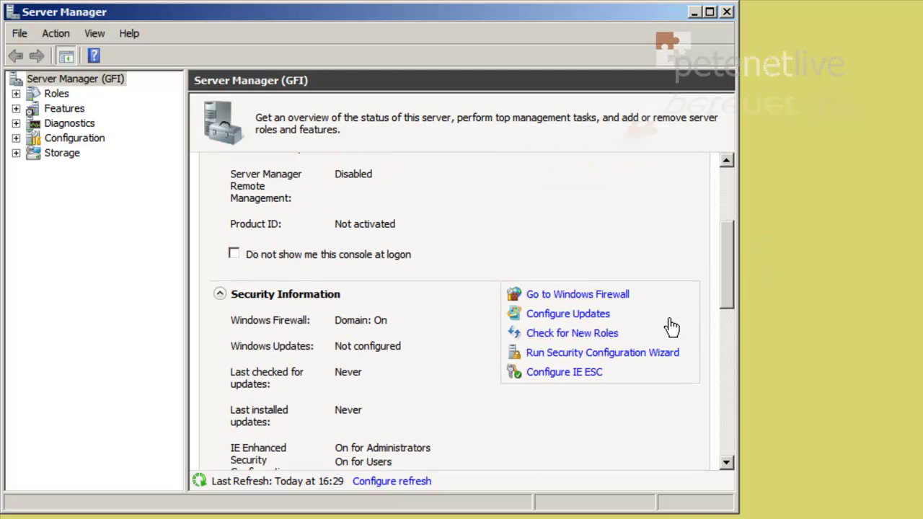
{"action": "left_click", "coordinate": [568, 375]}
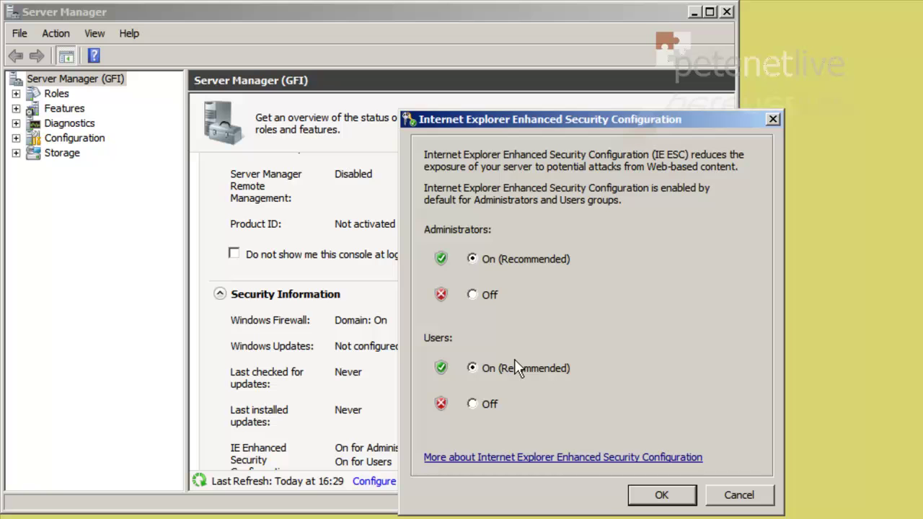
{"action": "left_click", "coordinate": [473, 296]}
{"action": "left_click", "coordinate": [655, 496]}
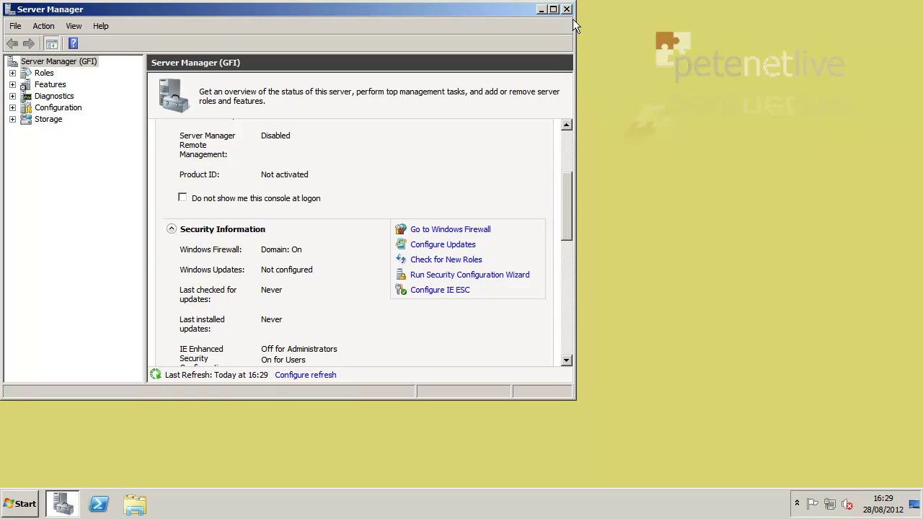
{"action": "left_click", "coordinate": [567, 10]}
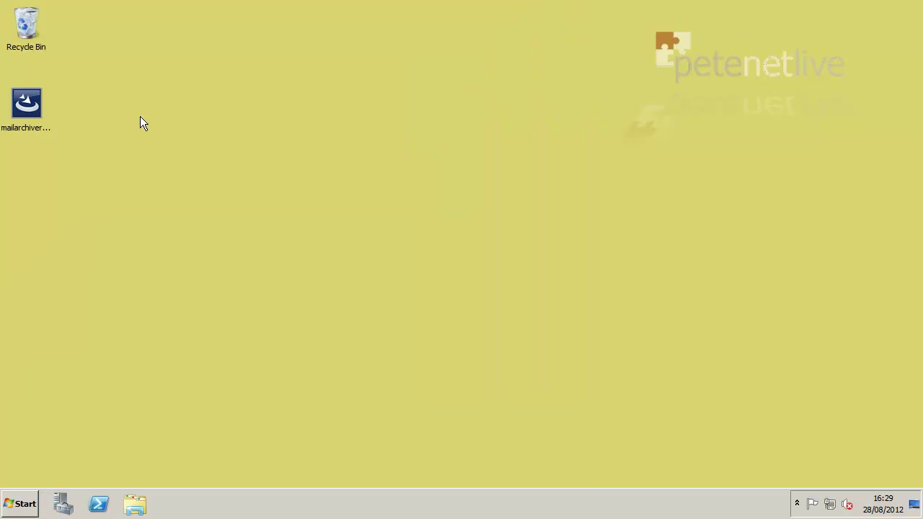
- Run the mailarchiver installer as administrator in English (United States) and install the missing prerequisite components
{"action": "right_click", "coordinate": [27, 106]}
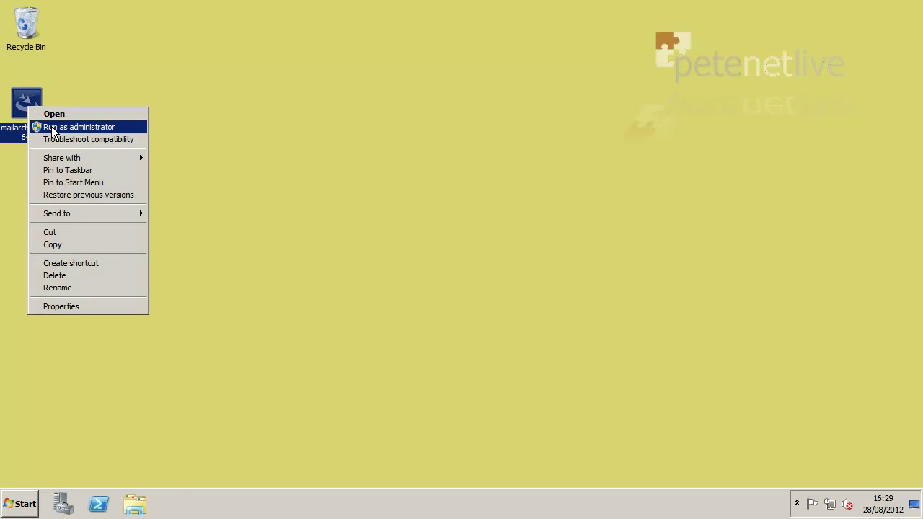
{"action": "left_click", "coordinate": [52, 127]}
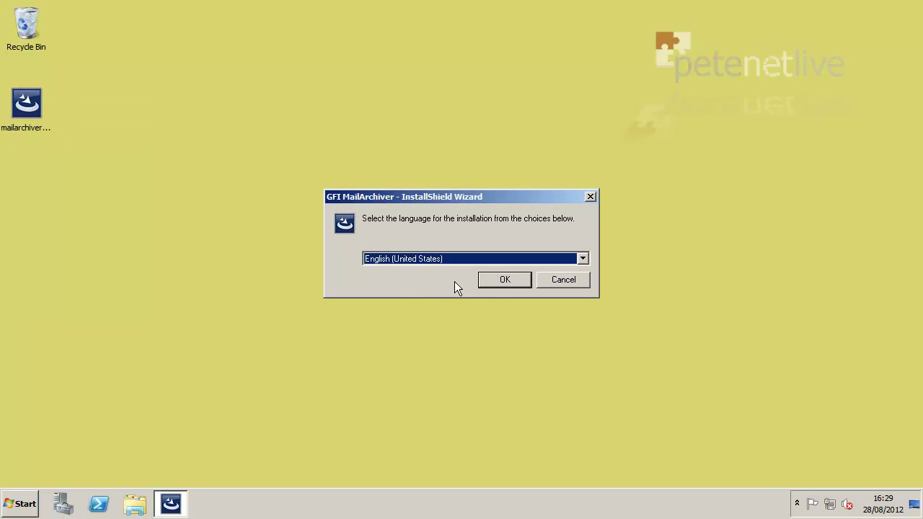
{"action": "left_click", "coordinate": [504, 279]}
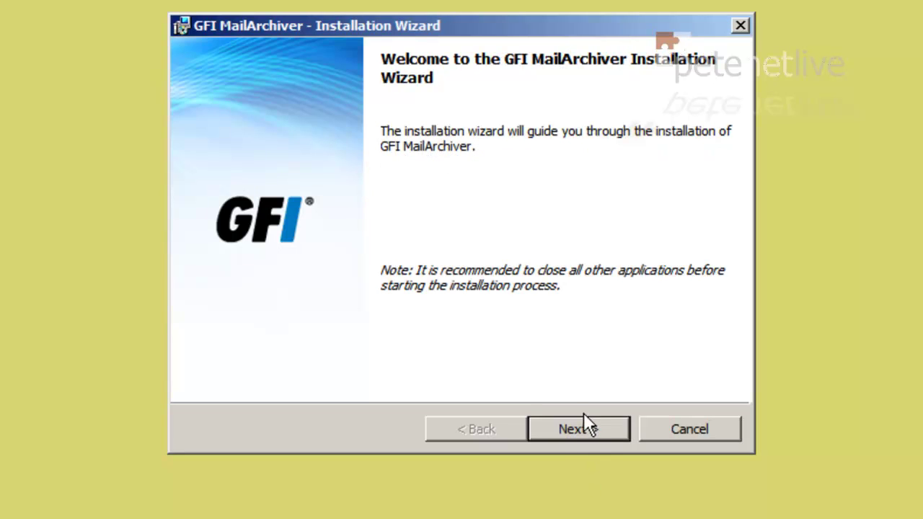
{"action": "left_click", "coordinate": [588, 431]}
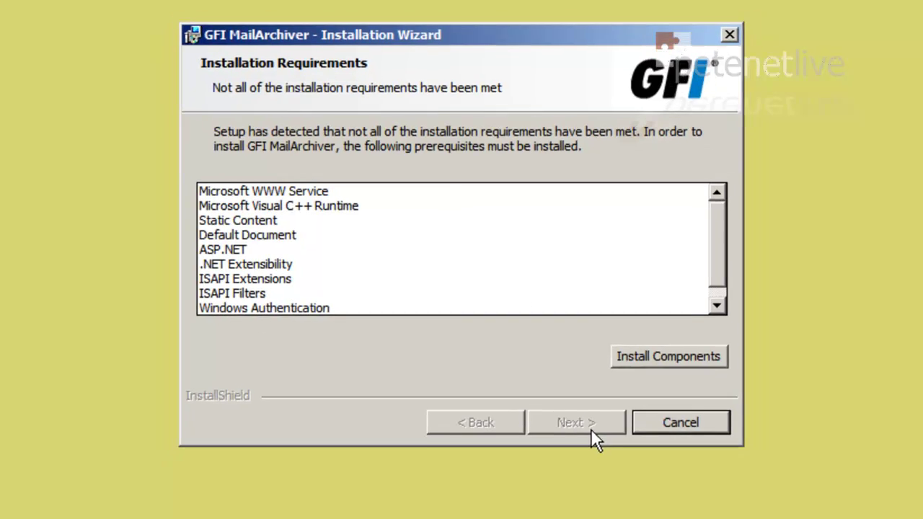
{"action": "left_click", "coordinate": [668, 357]}
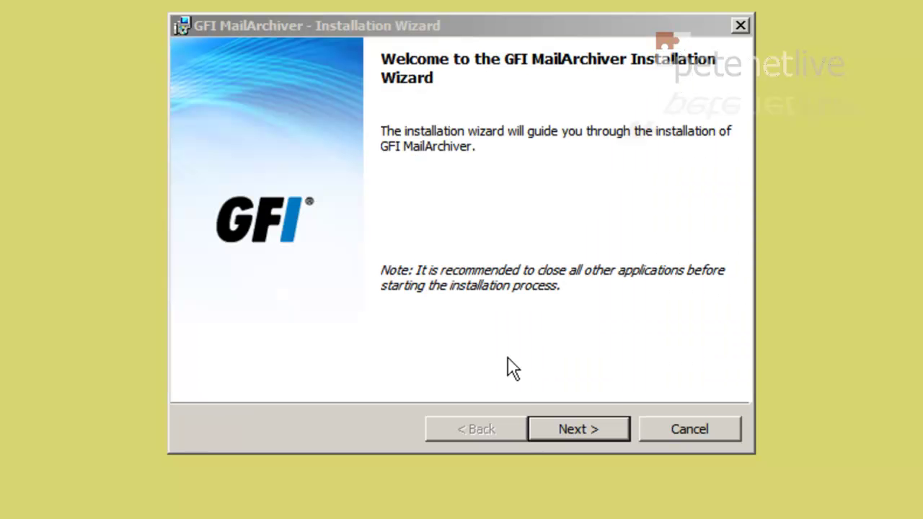
- Install GFI MailArchiver with no update check, accepted license, default folder, Default Web Site and MailArchiver alias
{"action": "left_click", "coordinate": [562, 431]}
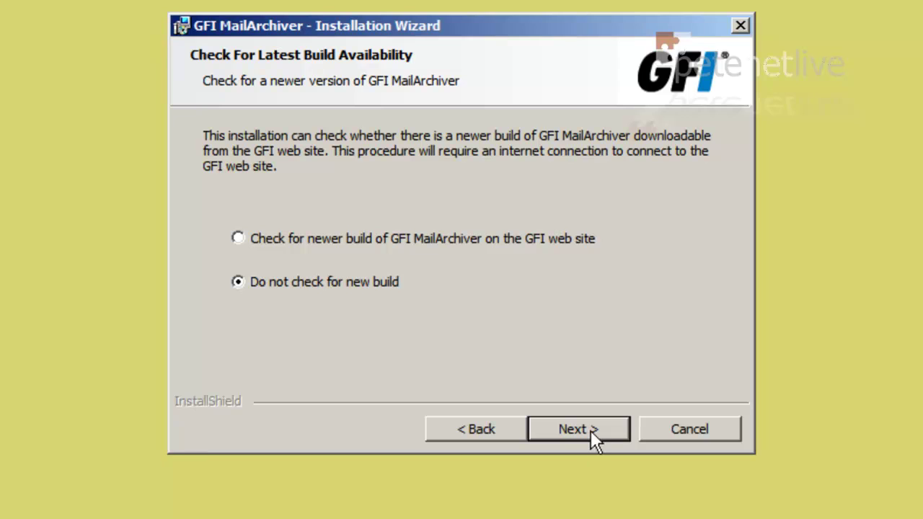
{"action": "left_click", "coordinate": [584, 430]}
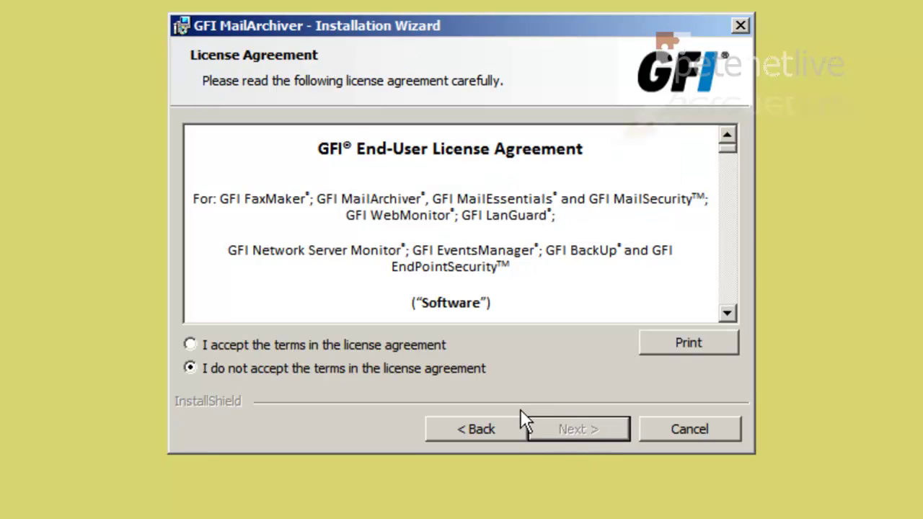
{"action": "left_click", "coordinate": [290, 344]}
{"action": "left_click", "coordinate": [570, 433]}
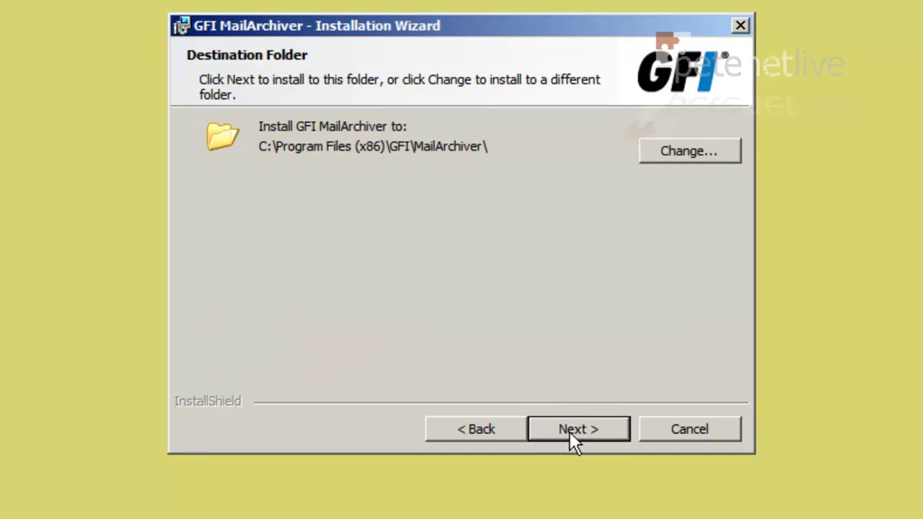
{"action": "left_click", "coordinate": [569, 431]}
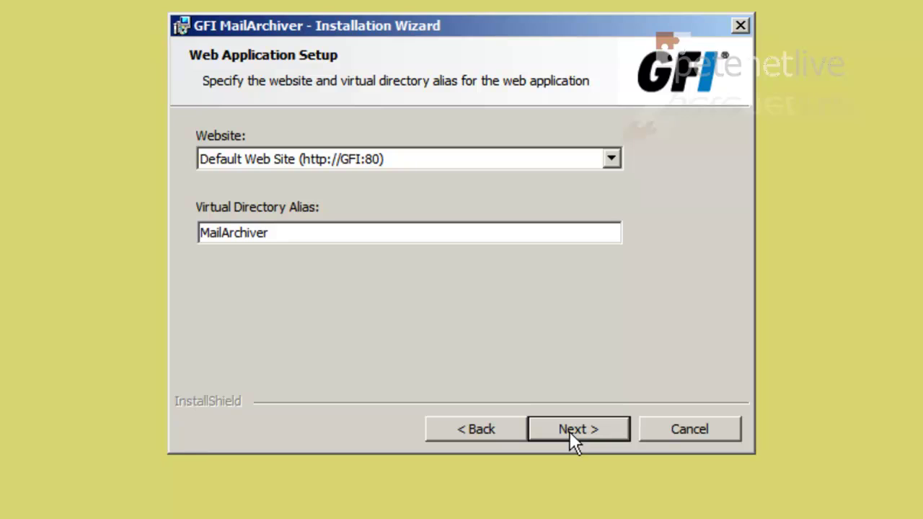
{"action": "left_click", "coordinate": [570, 432]}
{"action": "left_click", "coordinate": [570, 431]}
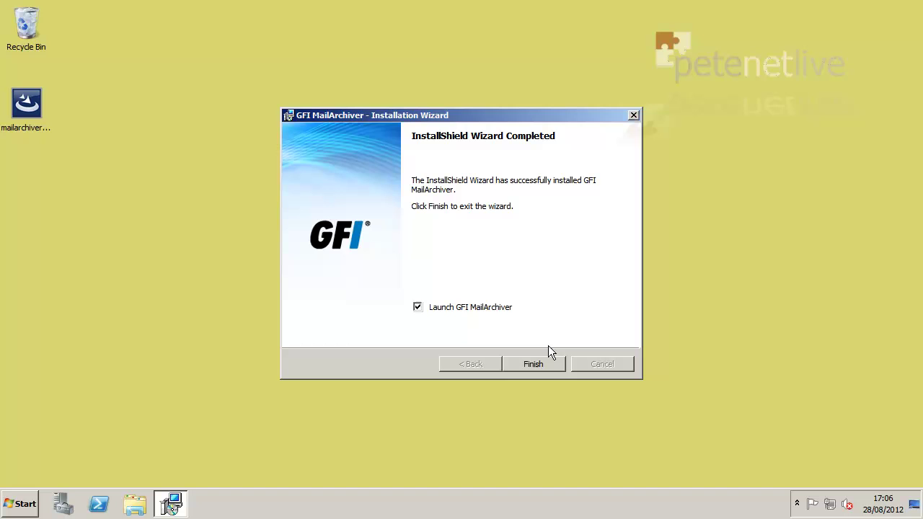
- Launch GFI MailArchiver in a maximized browser and start the post-install configuration at licensing
{"action": "left_click", "coordinate": [544, 367]}
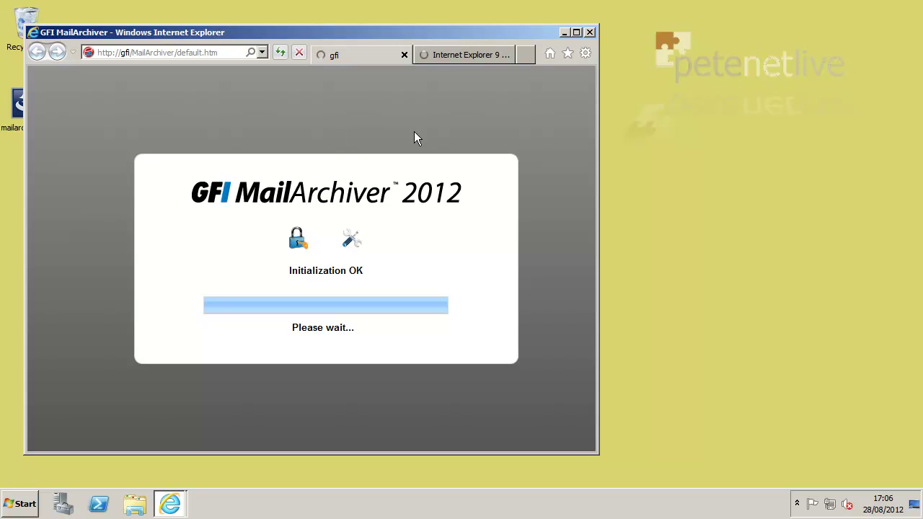
{"action": "left_click", "coordinate": [577, 33]}
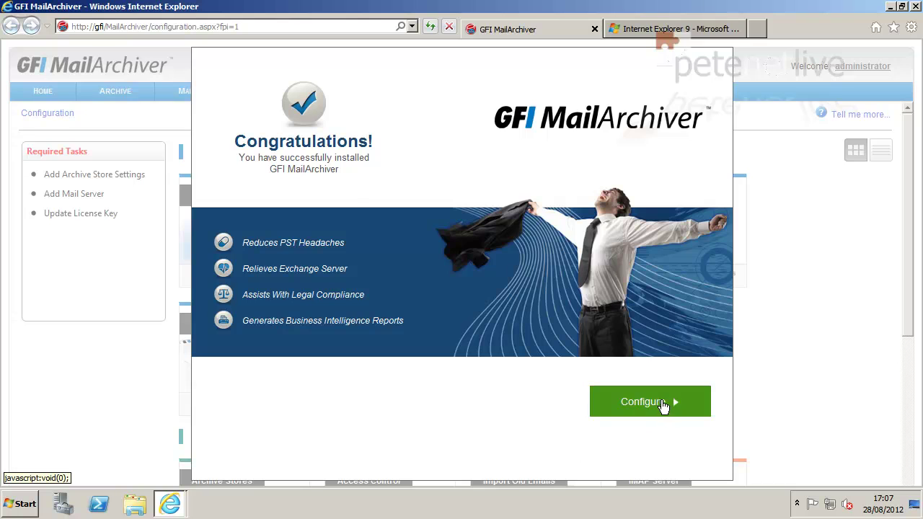
{"action": "left_click", "coordinate": [655, 404]}
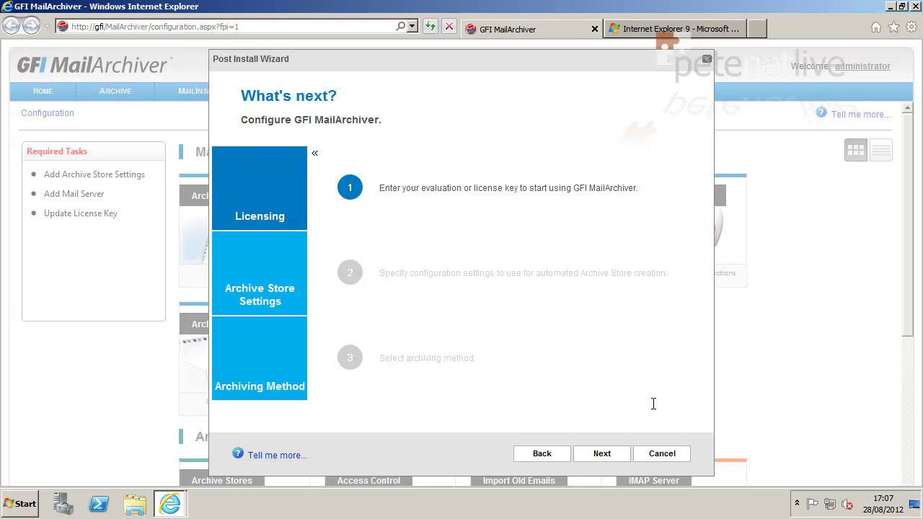
{"action": "left_click", "coordinate": [597, 453]}
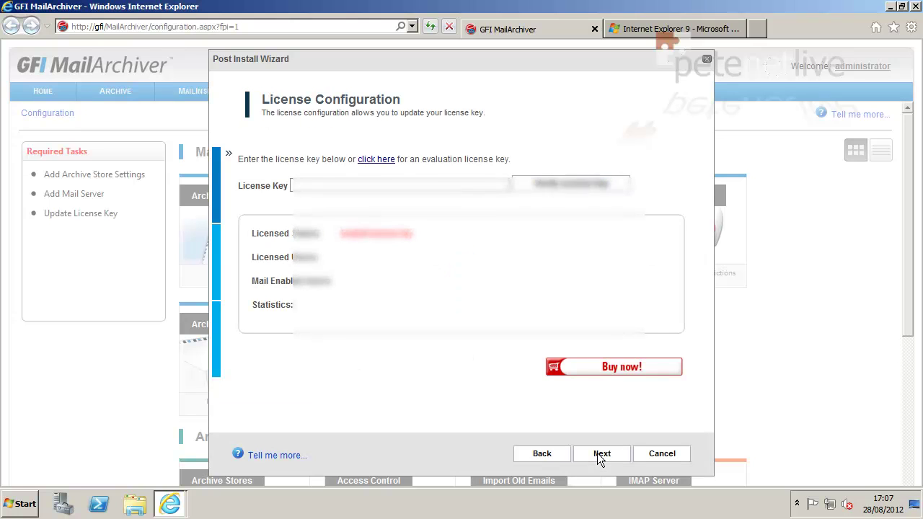
- Paste the license key, verify it and continue
{"action": "right_click", "coordinate": [298, 187]}
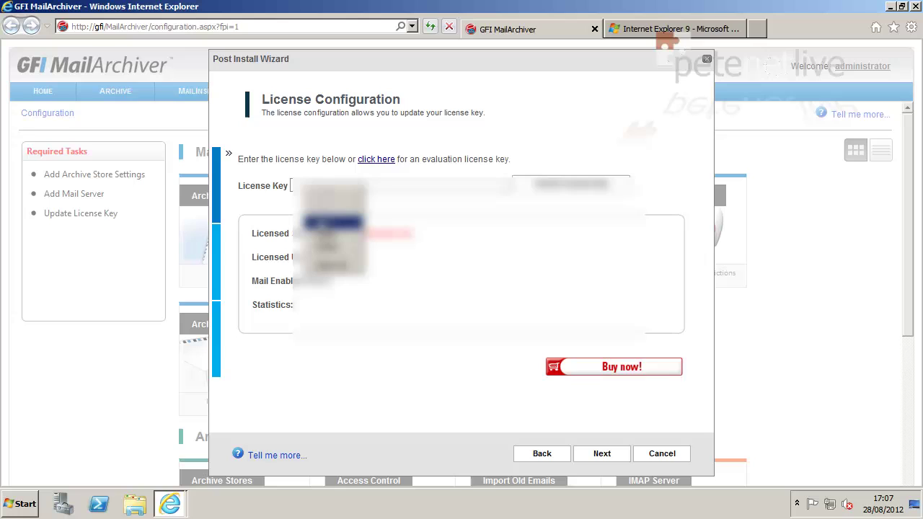
{"action": "left_click", "coordinate": [332, 233]}
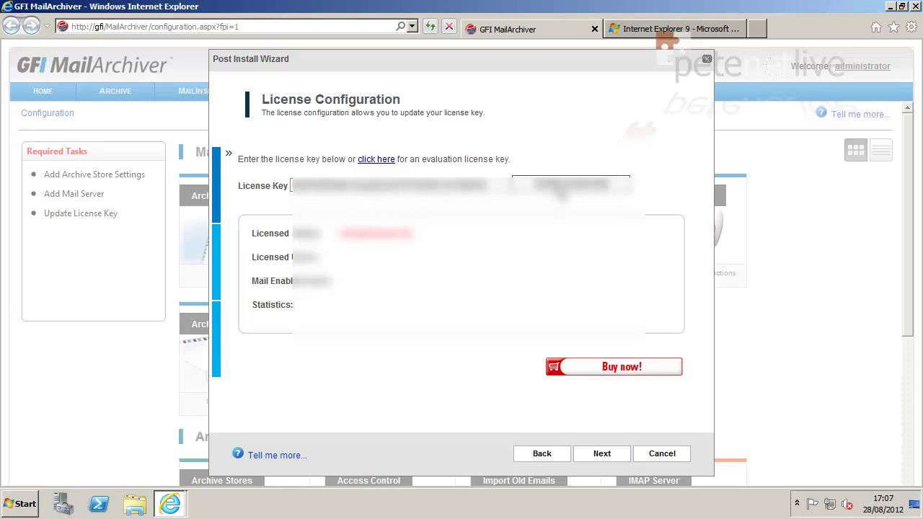
{"action": "left_click", "coordinate": [561, 189]}
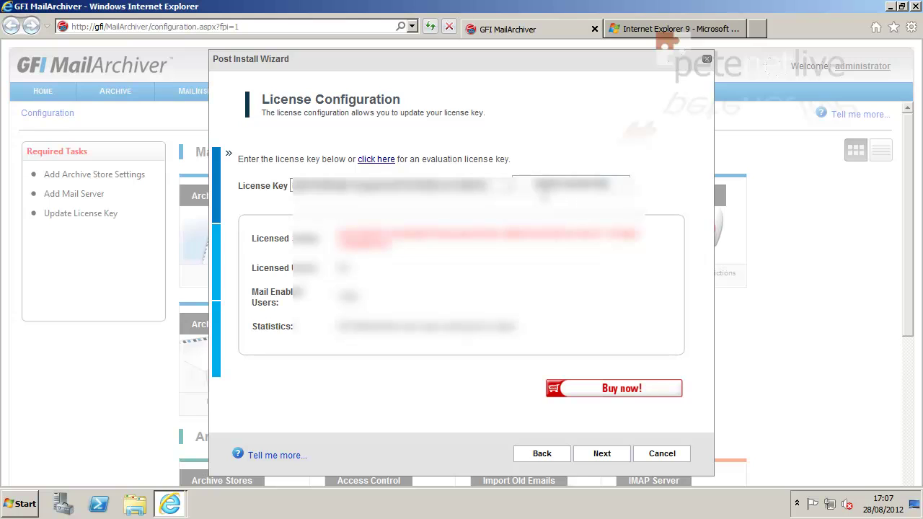
{"action": "left_click", "coordinate": [600, 456]}
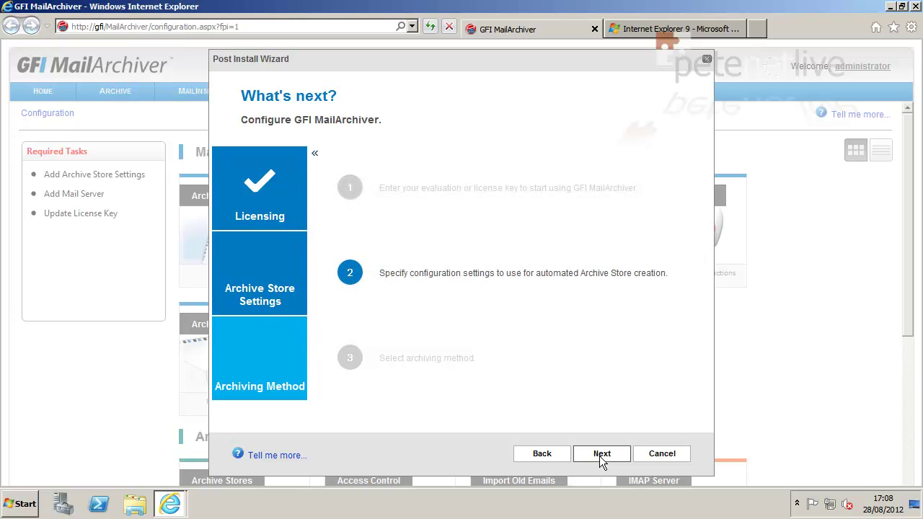
- Choose the built-in GFI MailArchiver Database as the archive store
{"action": "left_click", "coordinate": [600, 456]}
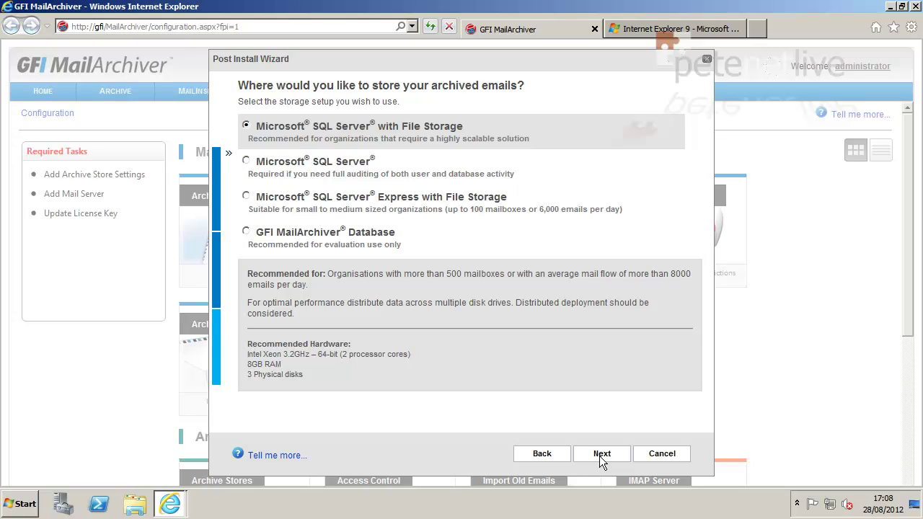
{"action": "left_click", "coordinate": [246, 232]}
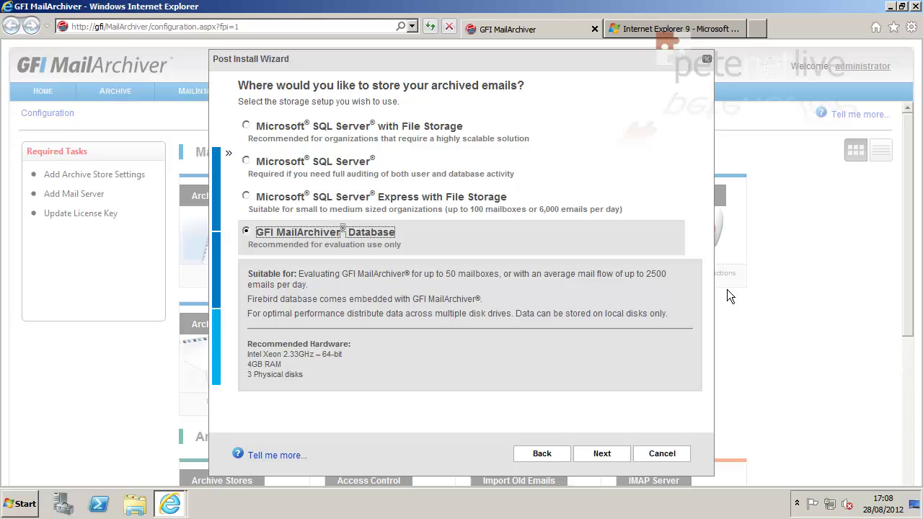
{"action": "left_click", "coordinate": [606, 453]}
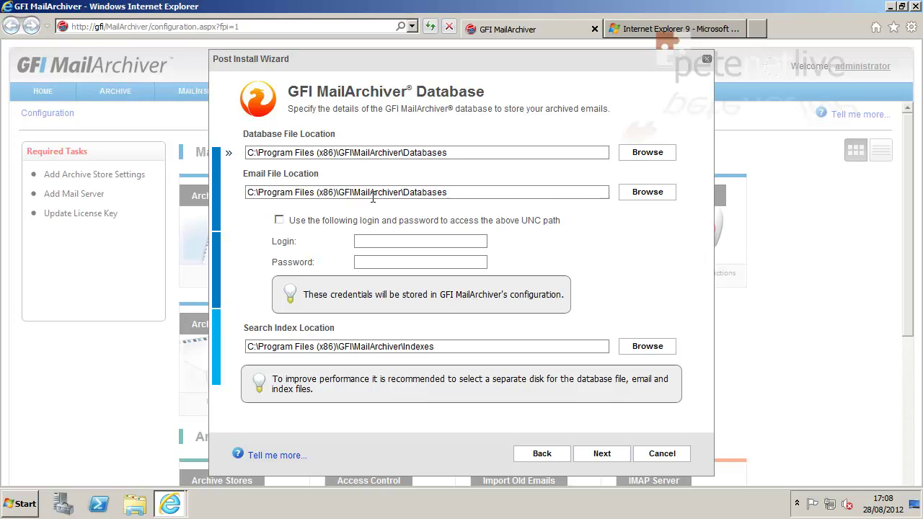
- Enable UNC path credentials with the domain administrator login and password, then save the archive store settings
{"action": "left_click", "coordinate": [280, 223]}
{"action": "type", "text": "petenetlive\\administrator"}
{"action": "key", "text": "Tab"}
{"action": "type", "text": "•••••••"}
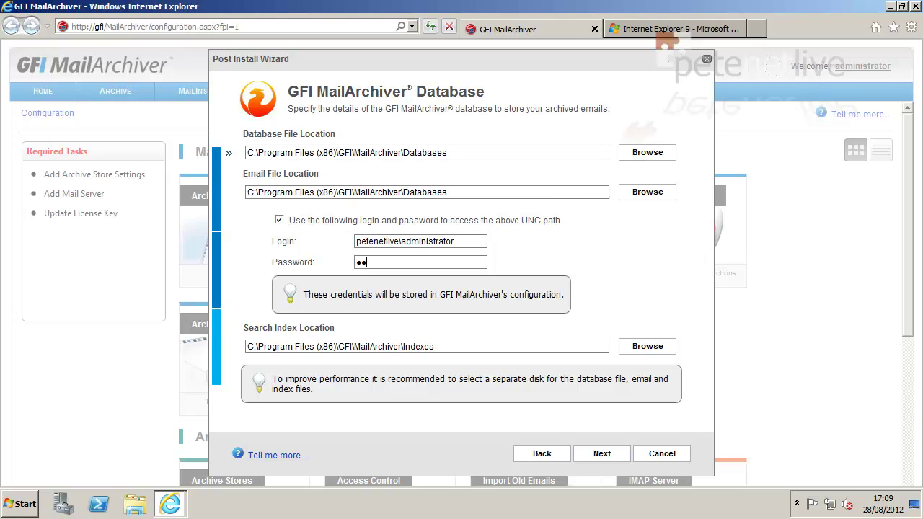
{"action": "type", "text": "•"}
{"action": "left_click", "coordinate": [606, 455]}
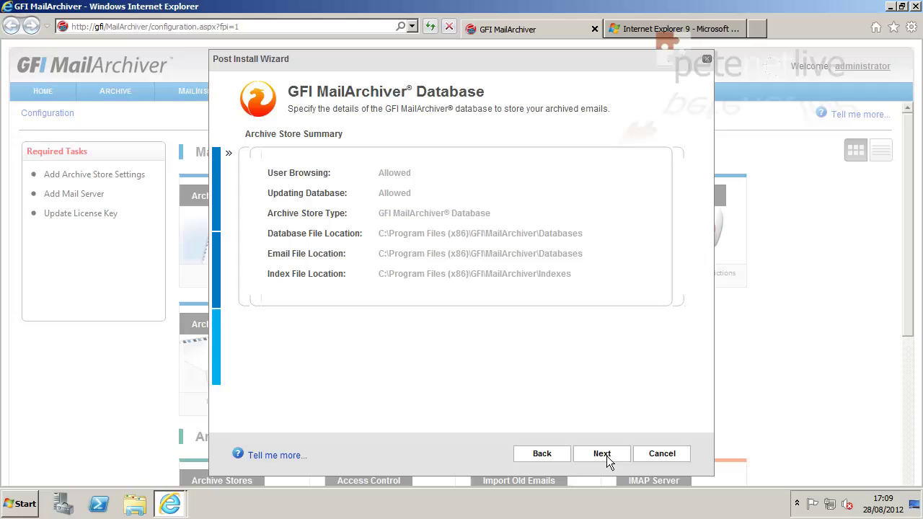
{"action": "left_click", "coordinate": [607, 456]}
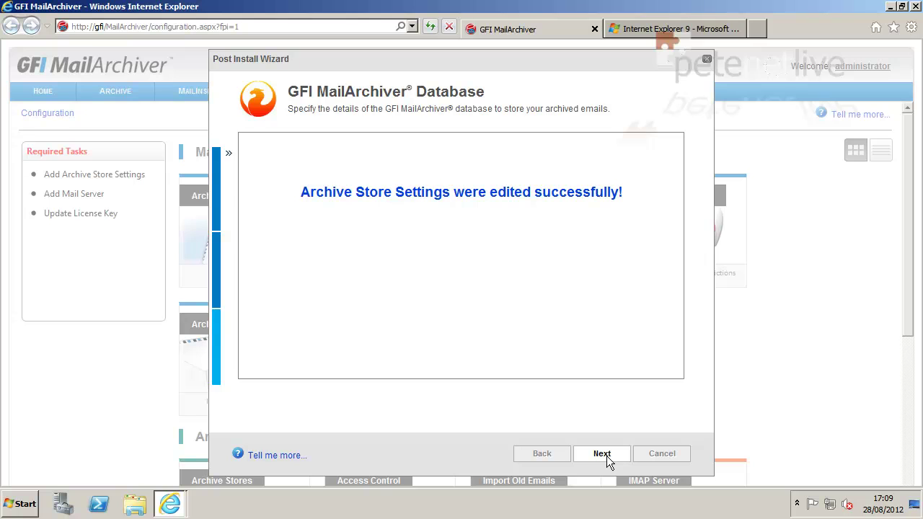
{"action": "left_click", "coordinate": [606, 456]}
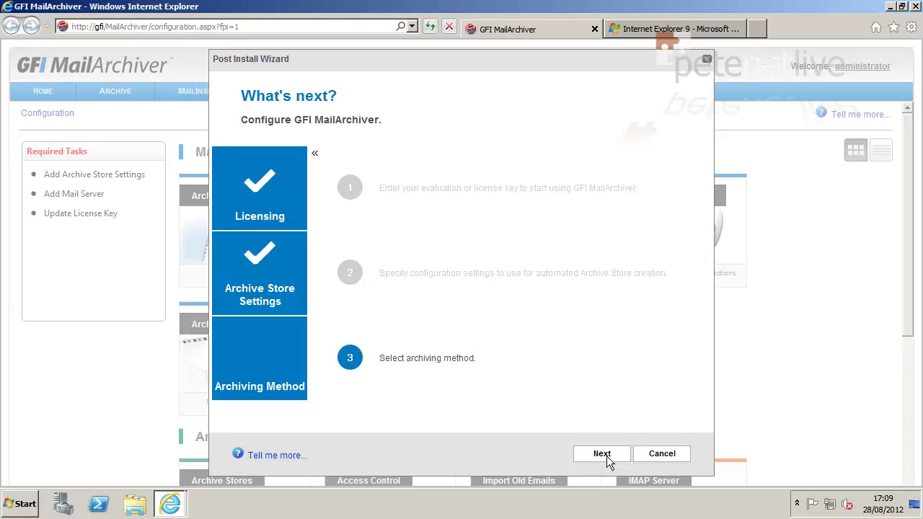
- Keep auto-archiving of all emails and choose to specify an existing journal mailbox manually
{"action": "left_click", "coordinate": [602, 453]}
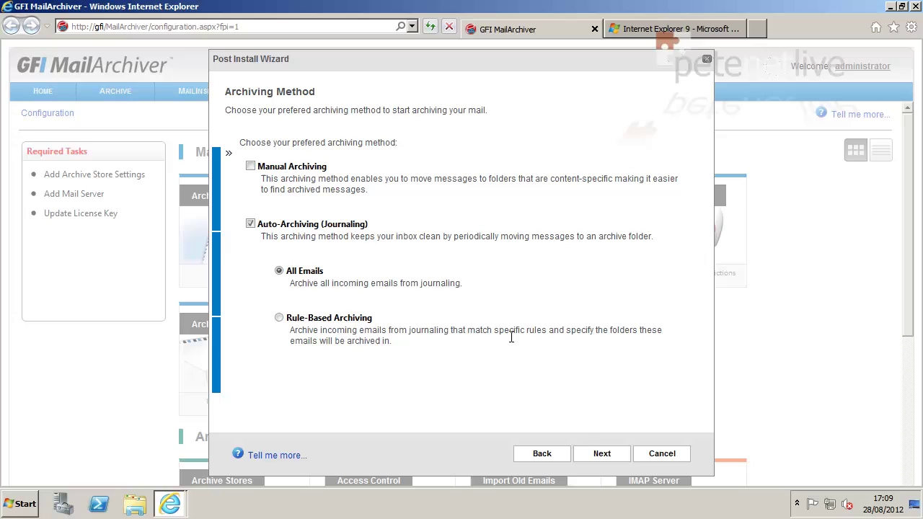
{"action": "left_click", "coordinate": [601, 454]}
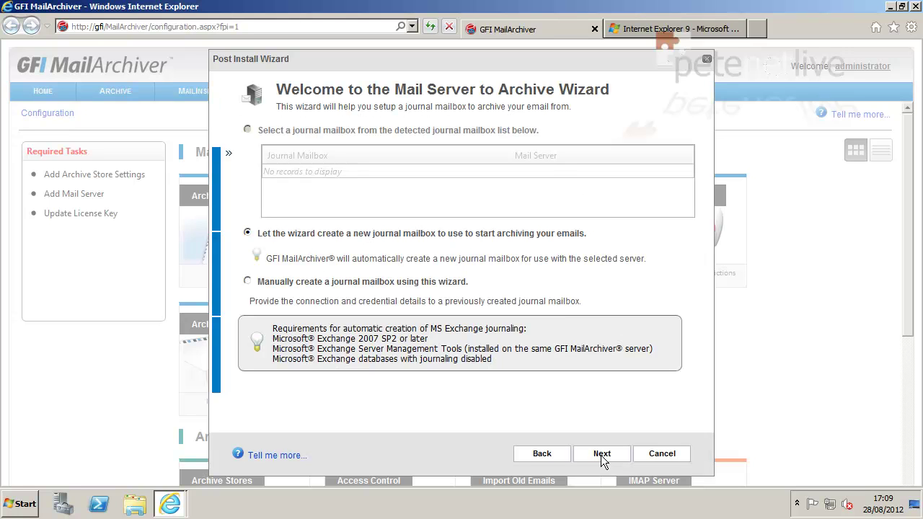
{"action": "left_click", "coordinate": [246, 280]}
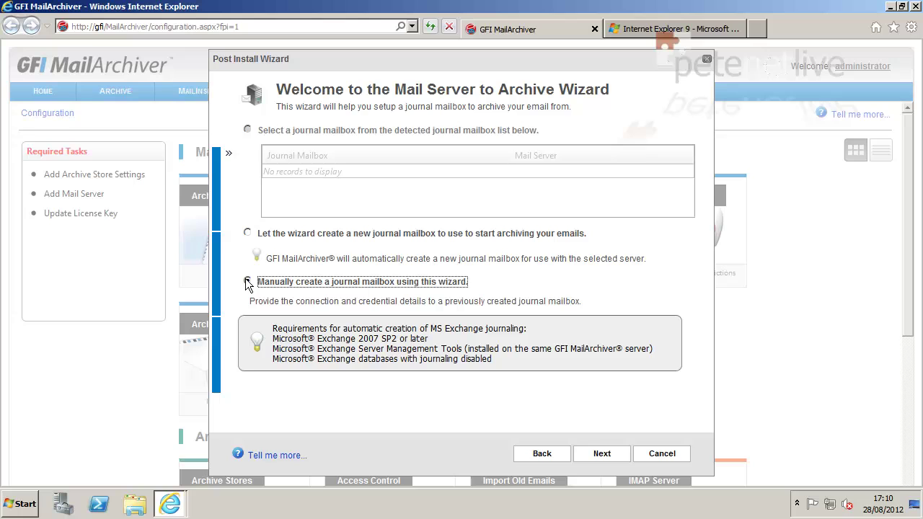
{"action": "left_click", "coordinate": [598, 456]}
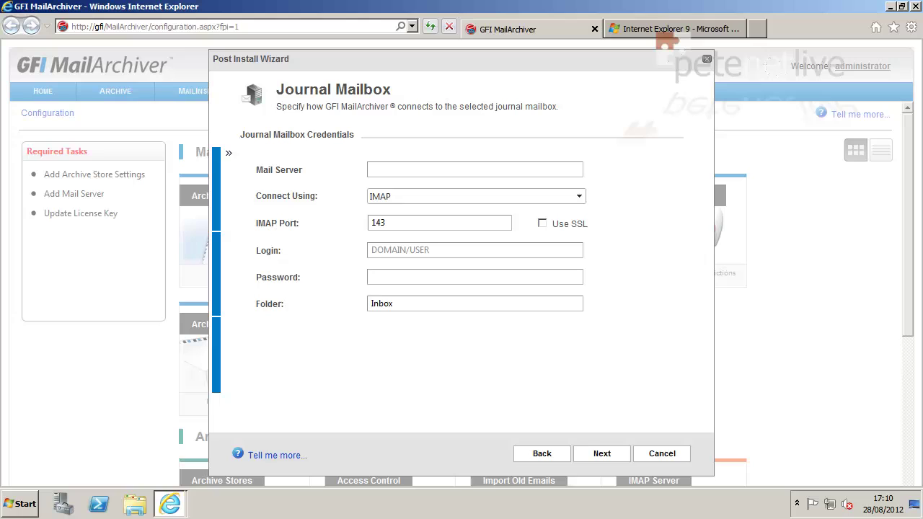
- Connect to mail server pnl-ex.petenetlive.net over EWS with the journal account login and password
{"action": "left_click", "coordinate": [381, 166]}
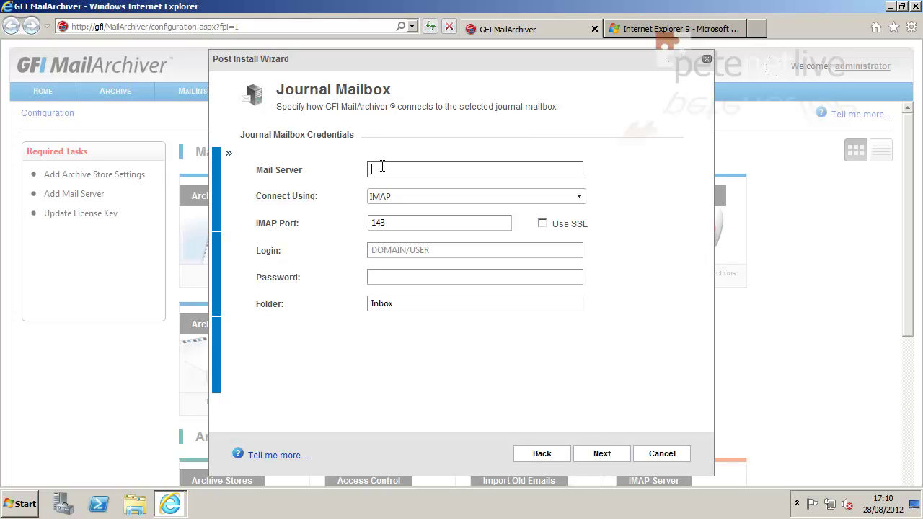
{"action": "type", "text": "pnl-ex.petenetlive.net"}
{"action": "left_click", "coordinate": [413, 193]}
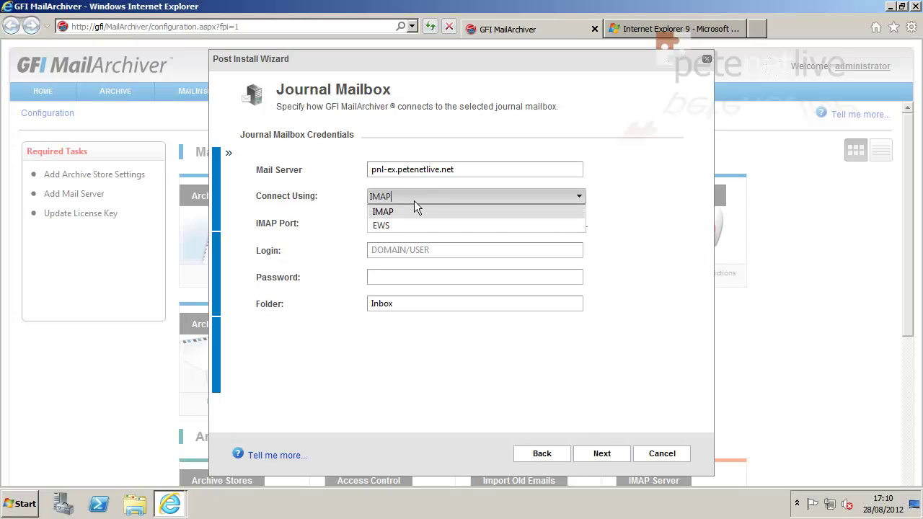
{"action": "left_click", "coordinate": [420, 223]}
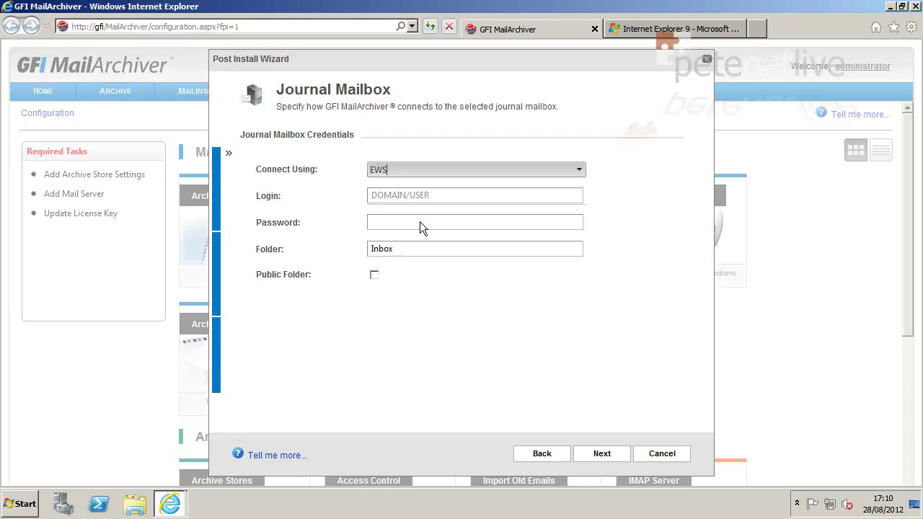
{"action": "left_click", "coordinate": [409, 200]}
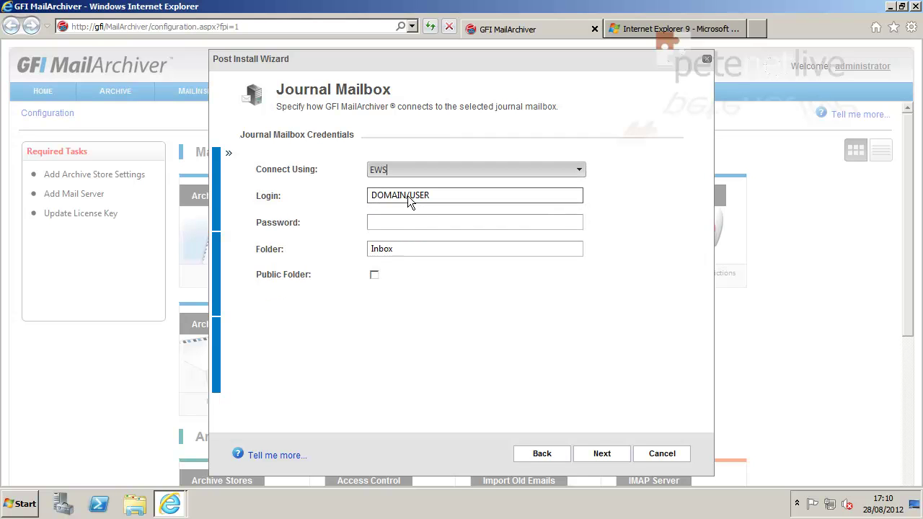
{"action": "left_click", "coordinate": [408, 195]}
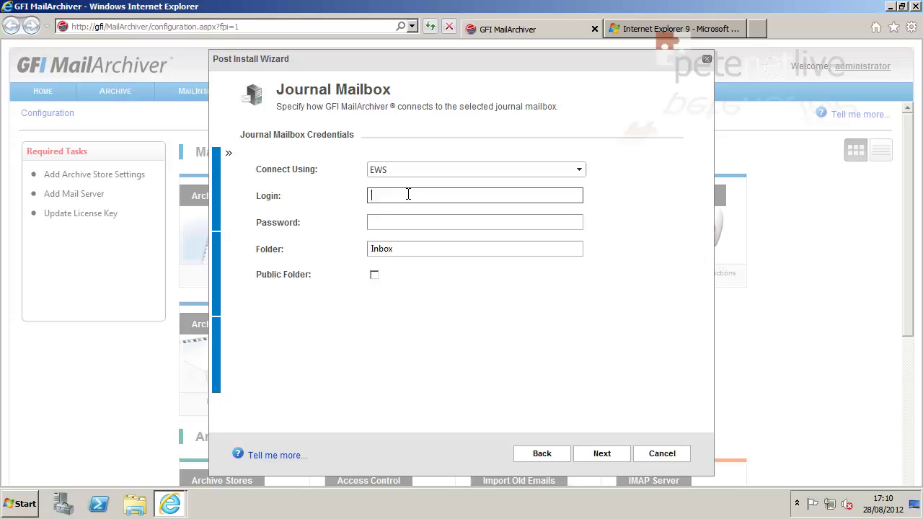
{"action": "type", "text": "petenetlive\\journal"}
{"action": "key", "text": "Tab"}
{"action": "type", "text": "********"}
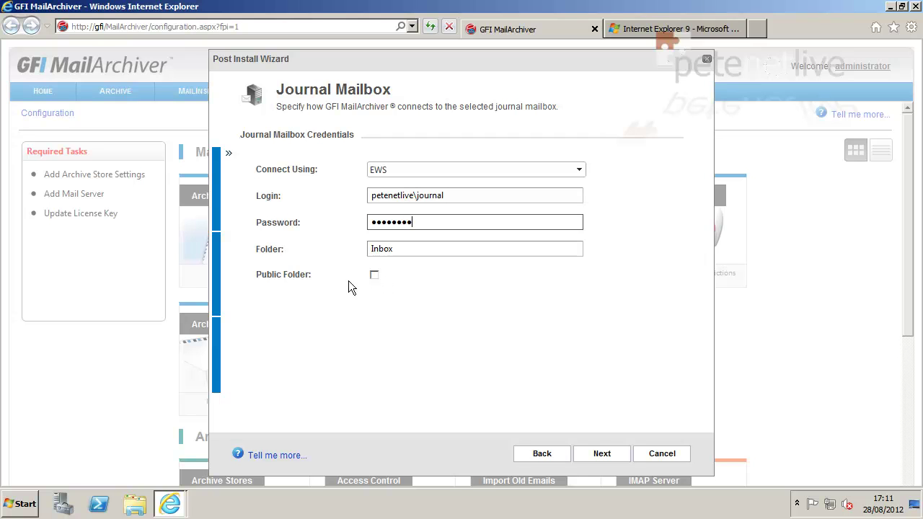
{"action": "left_click", "coordinate": [599, 455]}
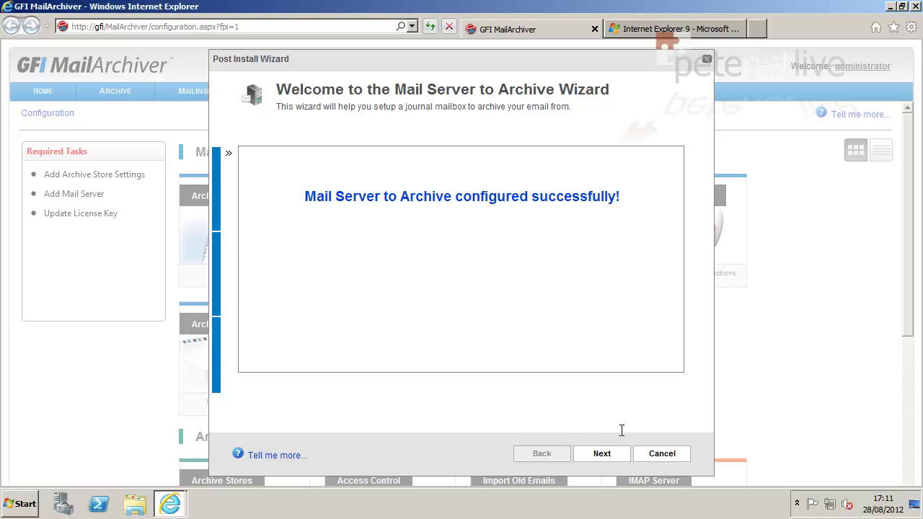
{"action": "left_click", "coordinate": [601, 454]}
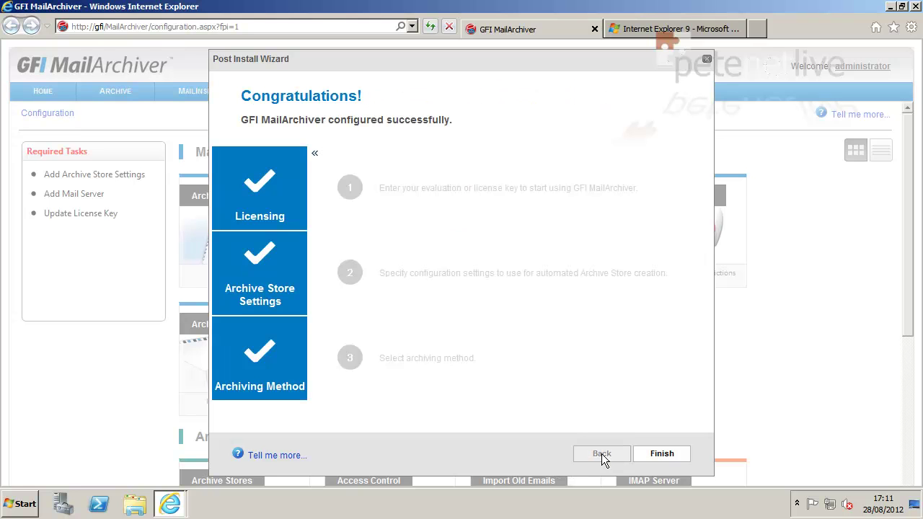
- Finish the Post Install Wizard to reach the Configuration page
{"action": "left_click", "coordinate": [662, 454]}
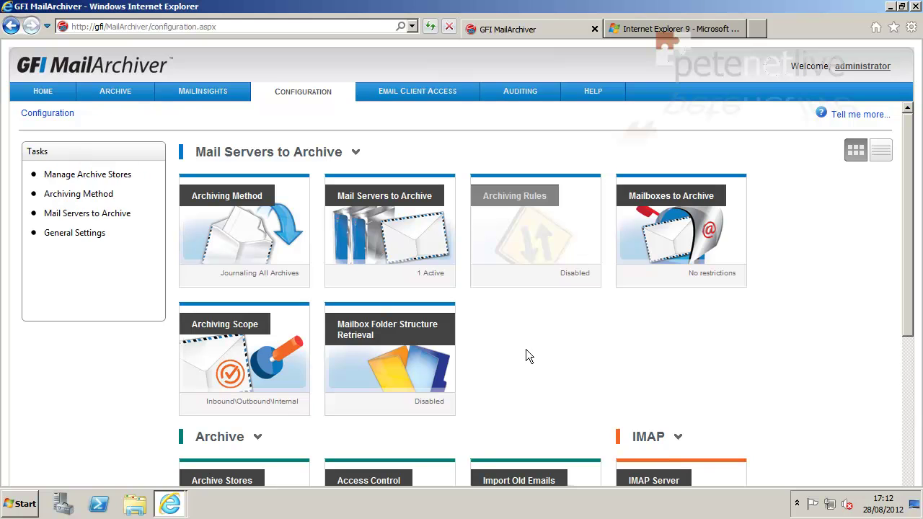